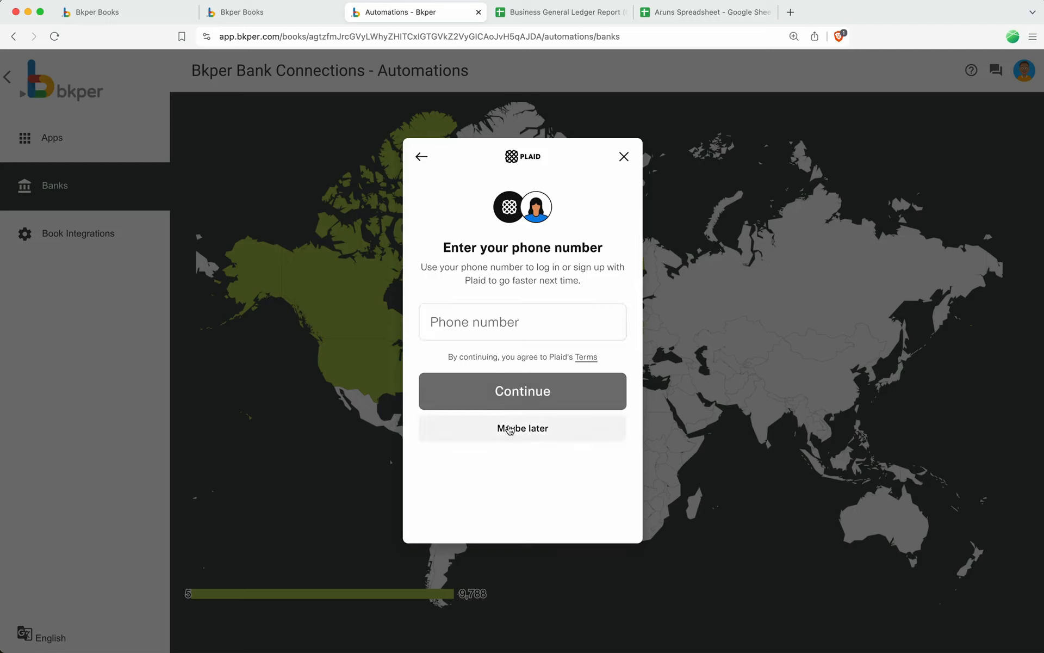
# Search the institutions for "Wis", choose Wise (US) as the bank to connect, and complete the reCAPTCHA check
pyautogui.click(486, 232)
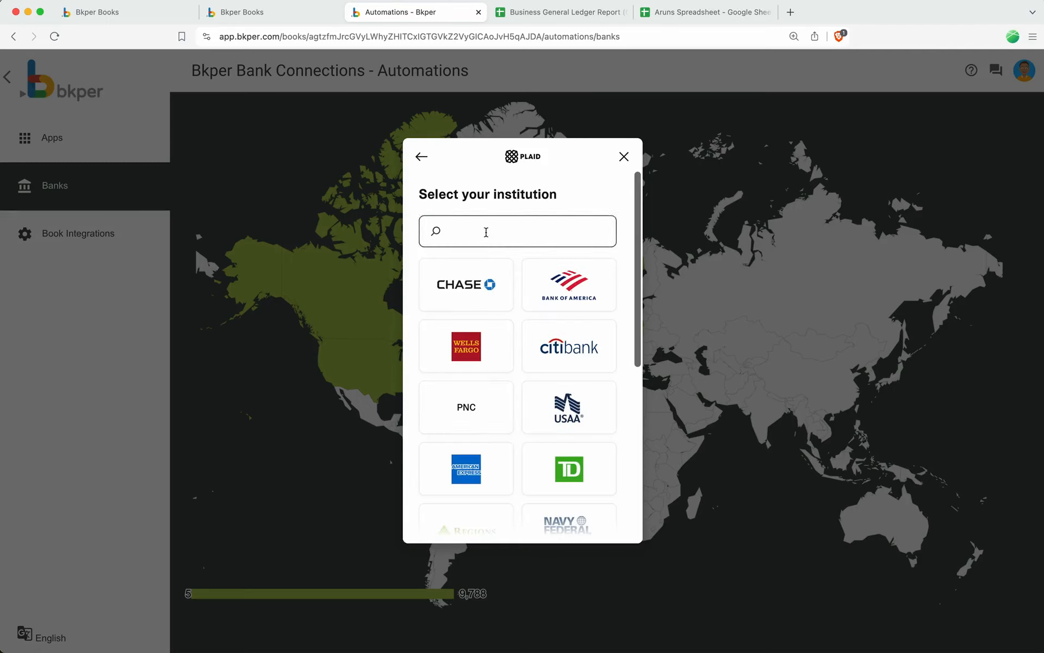
pyautogui.write('Wis')
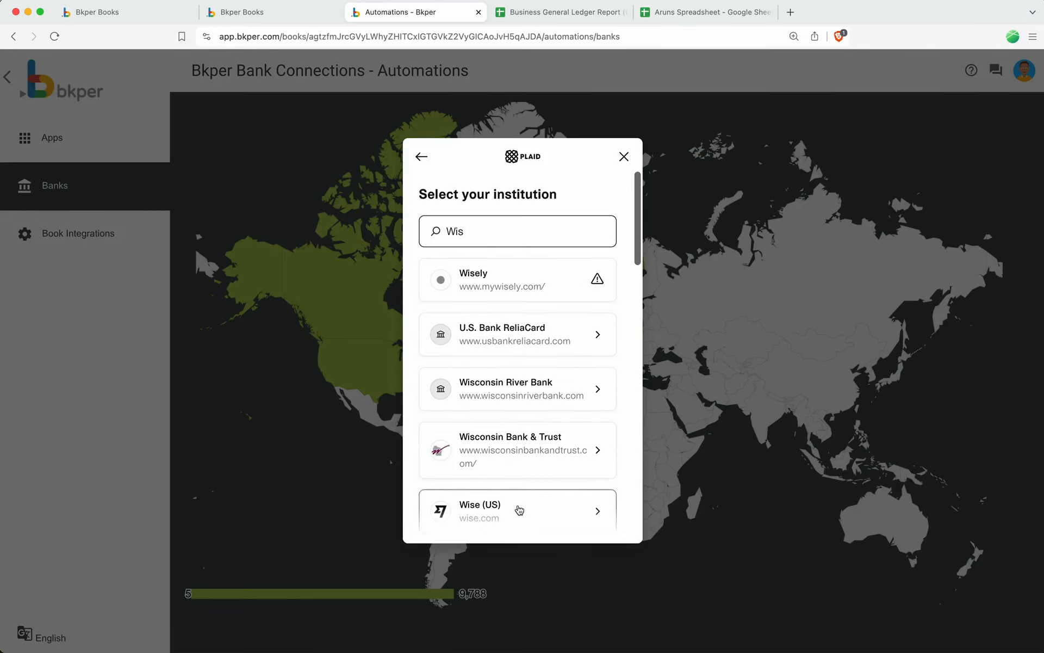
pyautogui.click(519, 509)
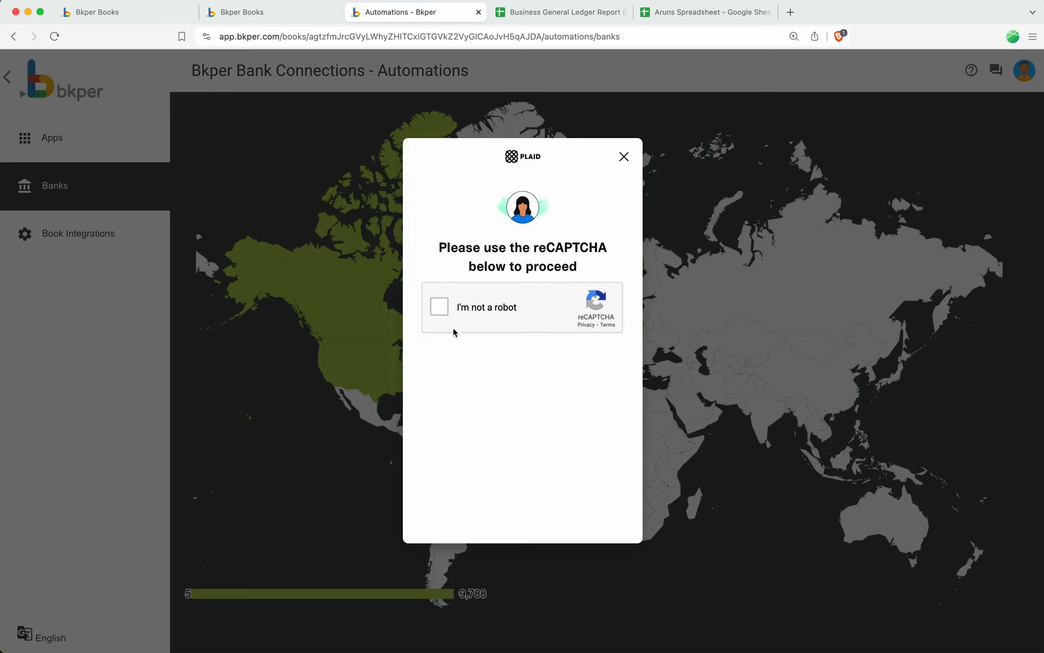
pyautogui.click(441, 310)
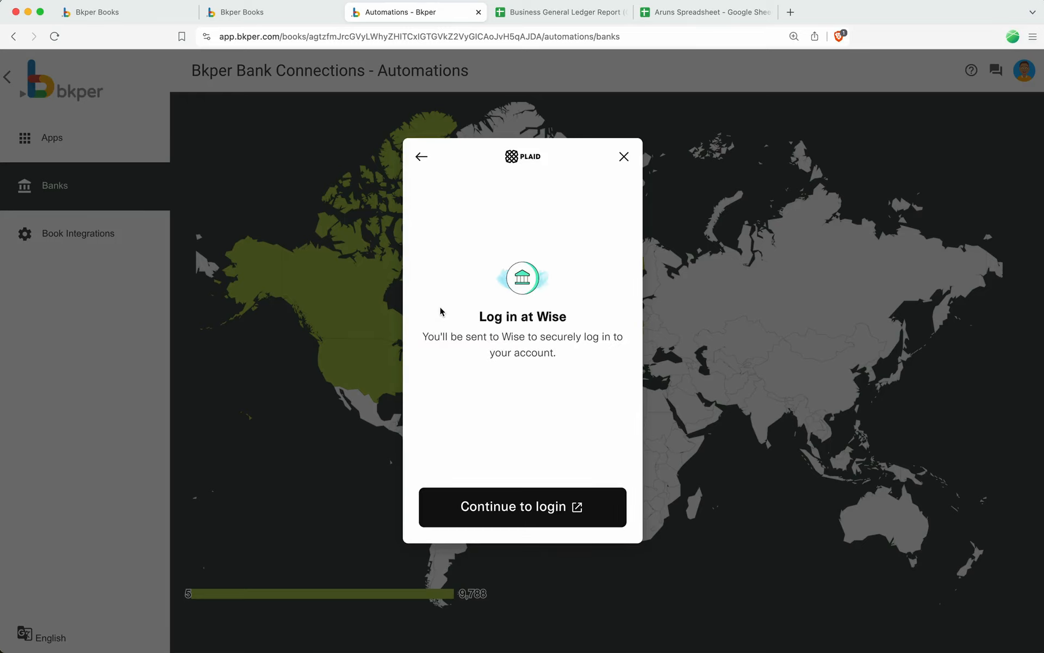
# Continue to the Wise login and sign in with the account's email address and password
pyautogui.click(532, 506)
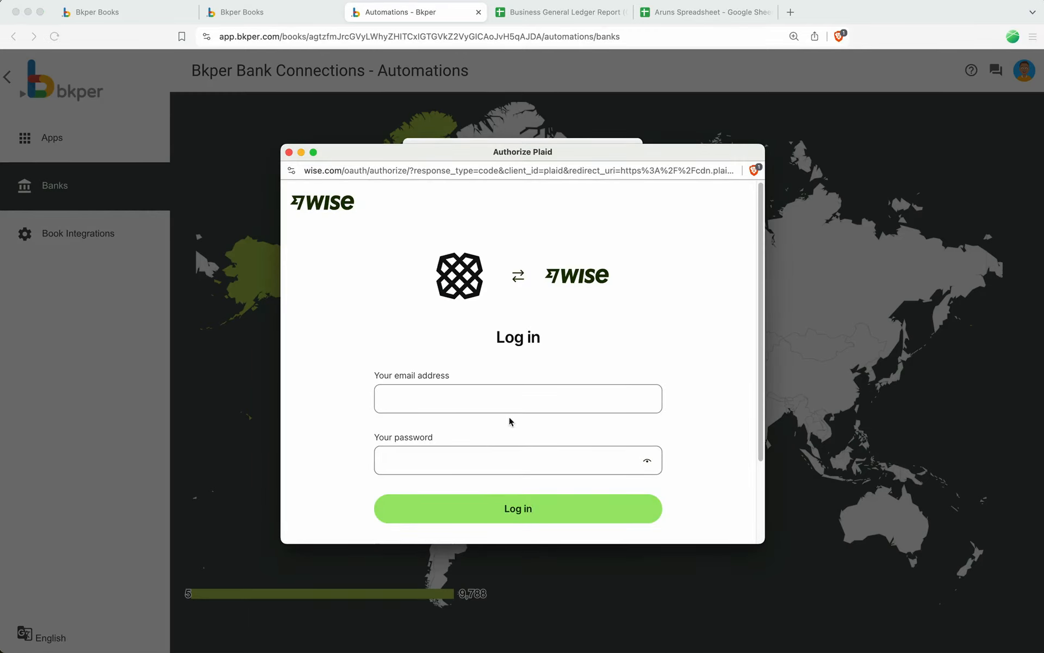
pyautogui.click(495, 397)
pyautogui.click(477, 435)
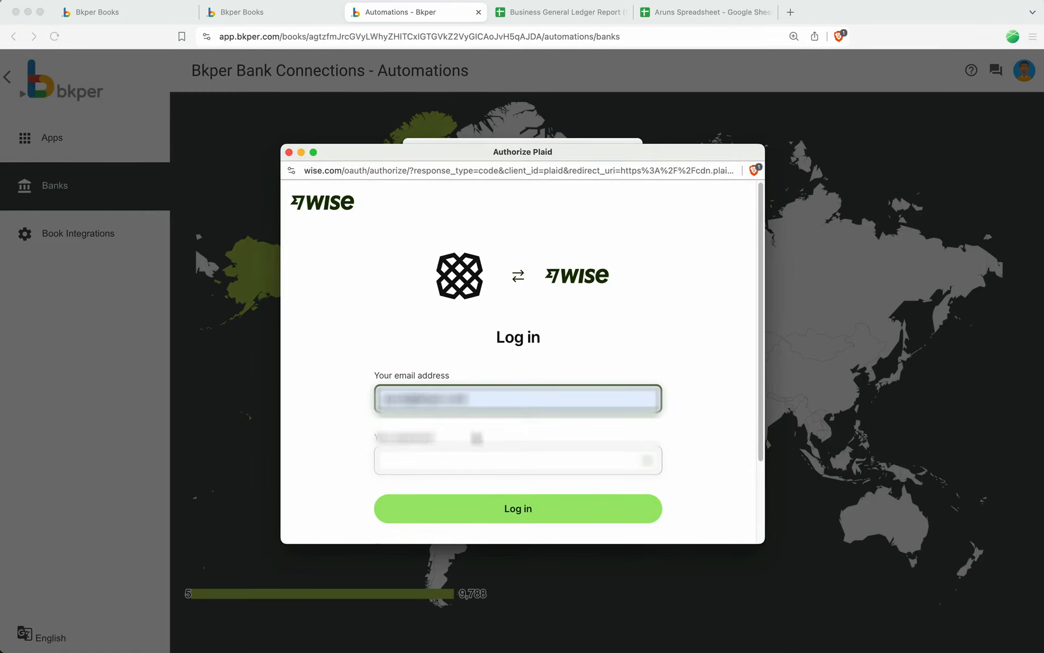
pyautogui.click(453, 457)
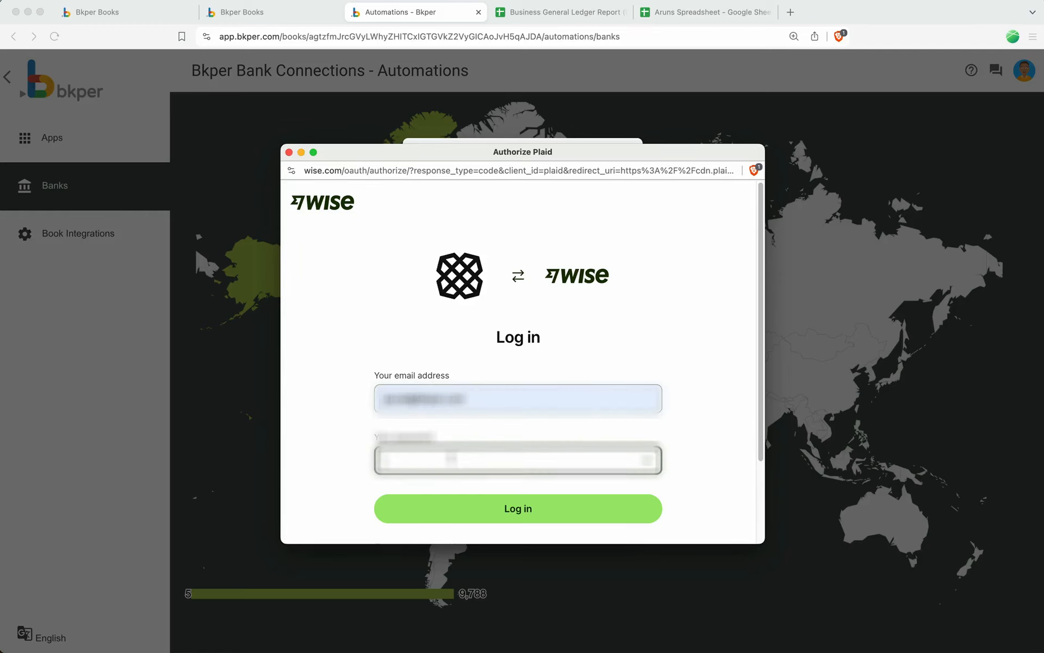
pyautogui.write('•••••••')
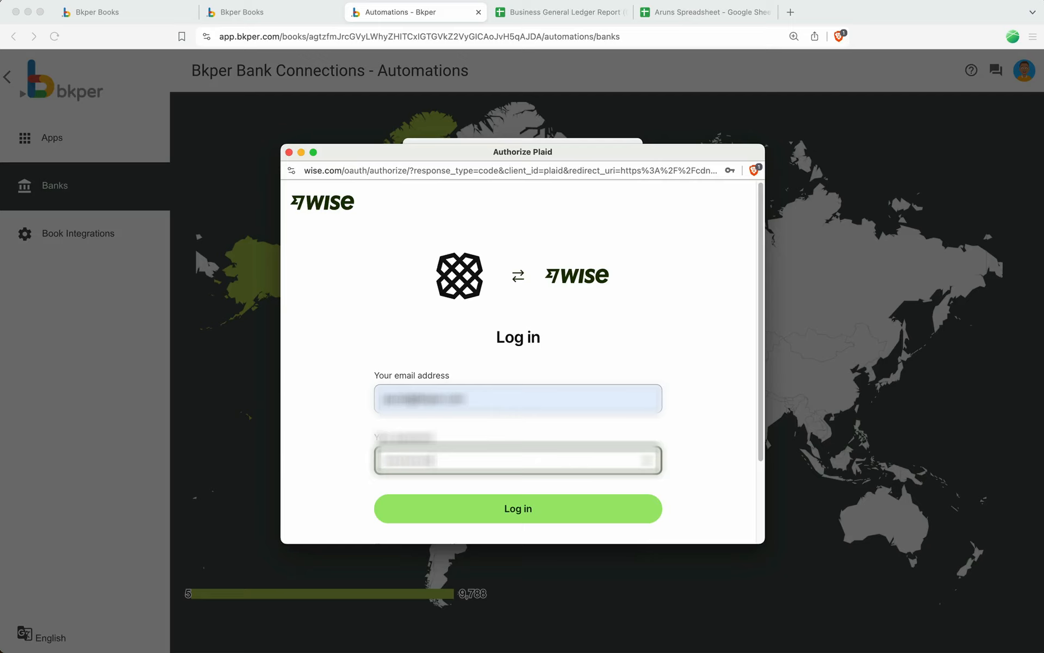
pyautogui.write('••••')
pyautogui.click(475, 507)
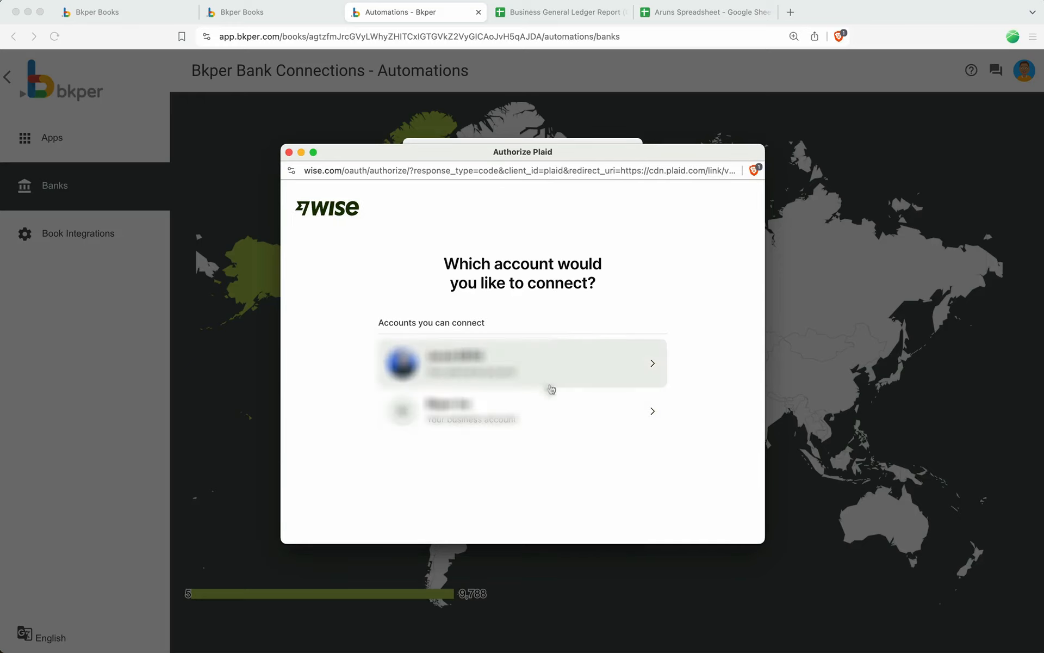
# Choose the first listed Wise account, give Plaid access to it, and approve sharing the USD and EUR accounts
pyautogui.click(562, 365)
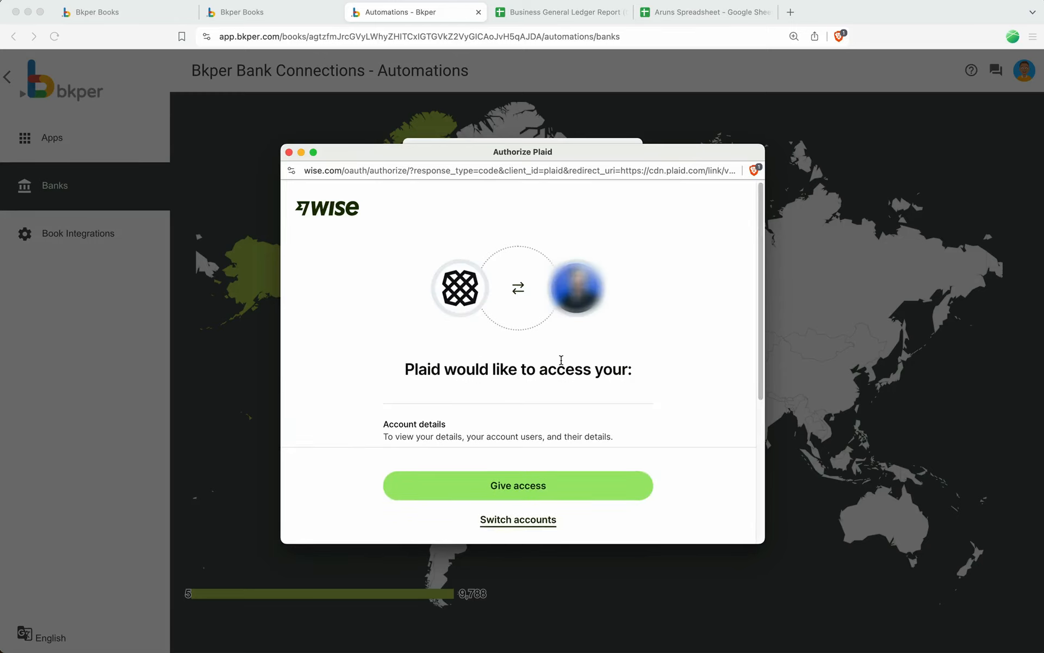
pyautogui.scroll(-5, 505, 420)
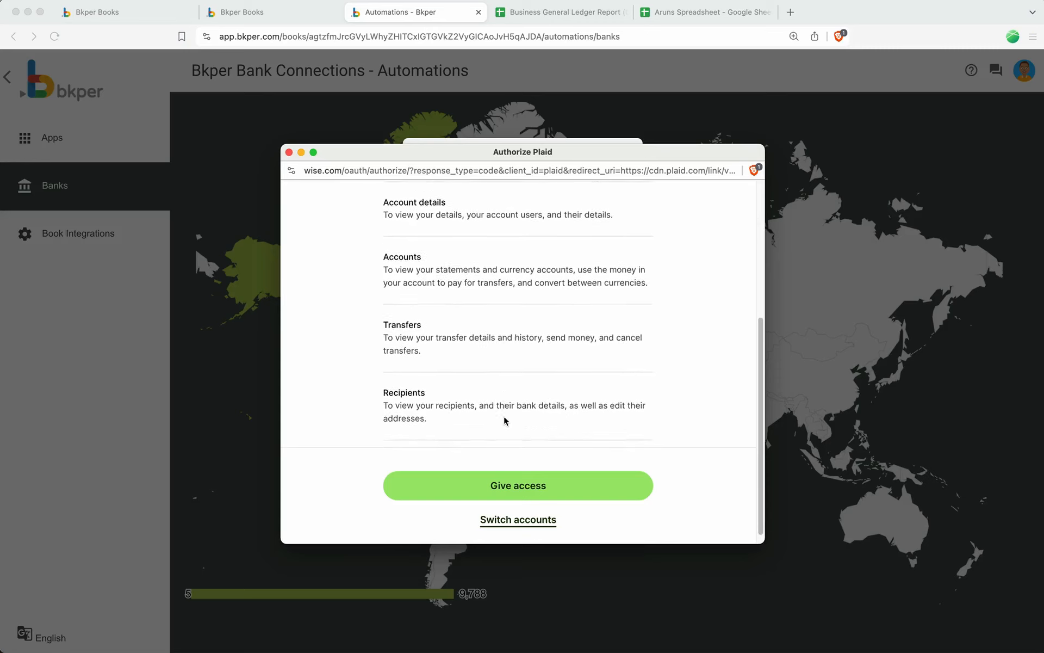
pyautogui.click(513, 489)
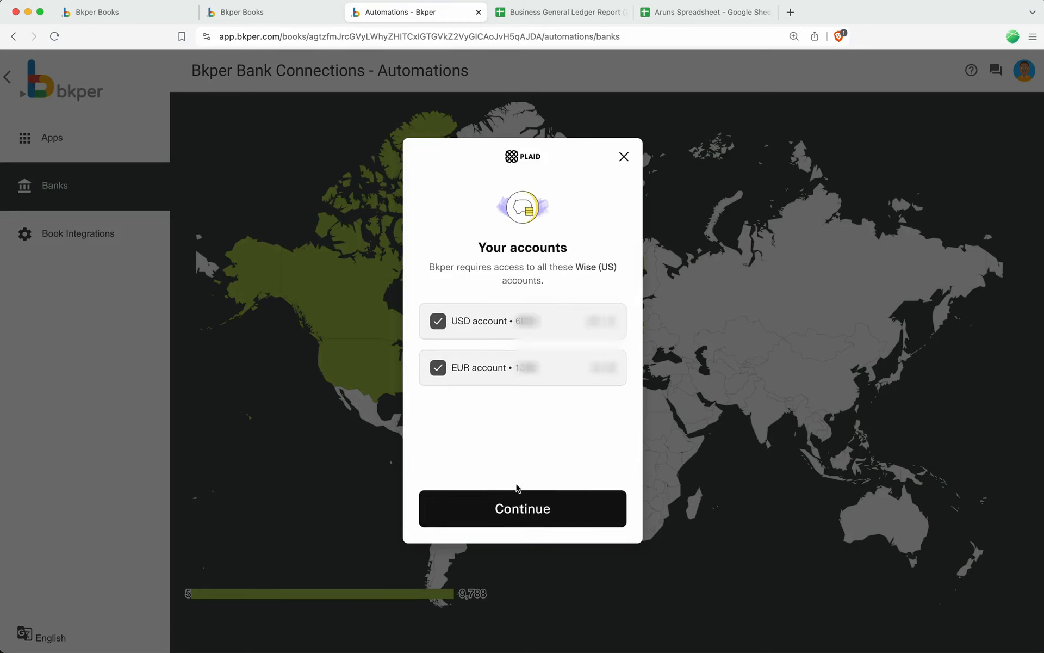
pyautogui.click(518, 506)
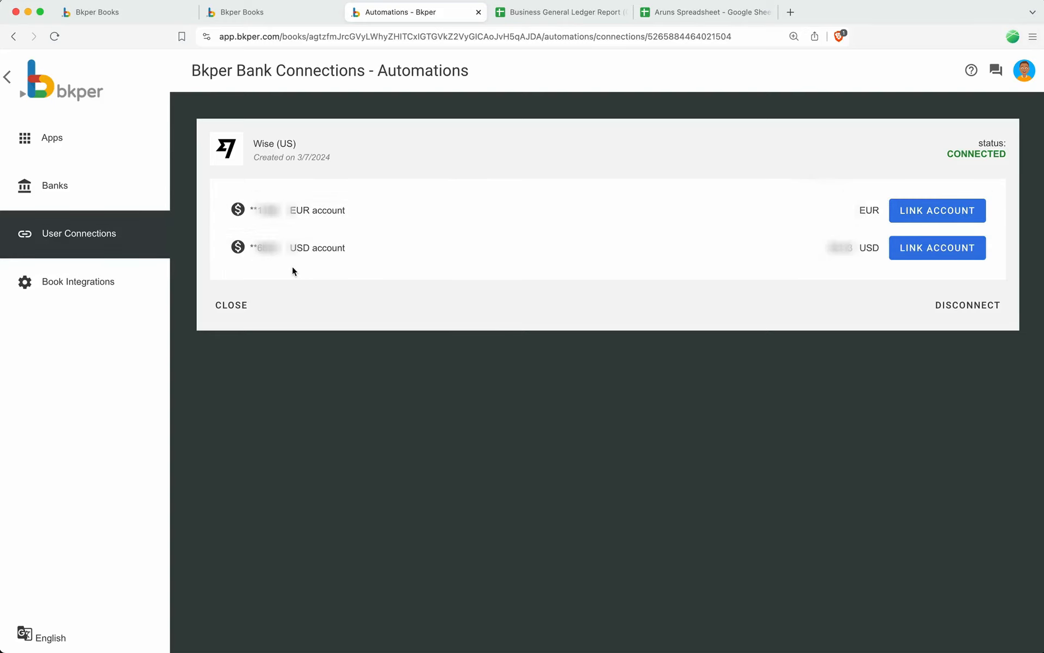
# Close the Wise (US) connection details, check the existing book integrations, and return to the user connections list
pyautogui.click(243, 304)
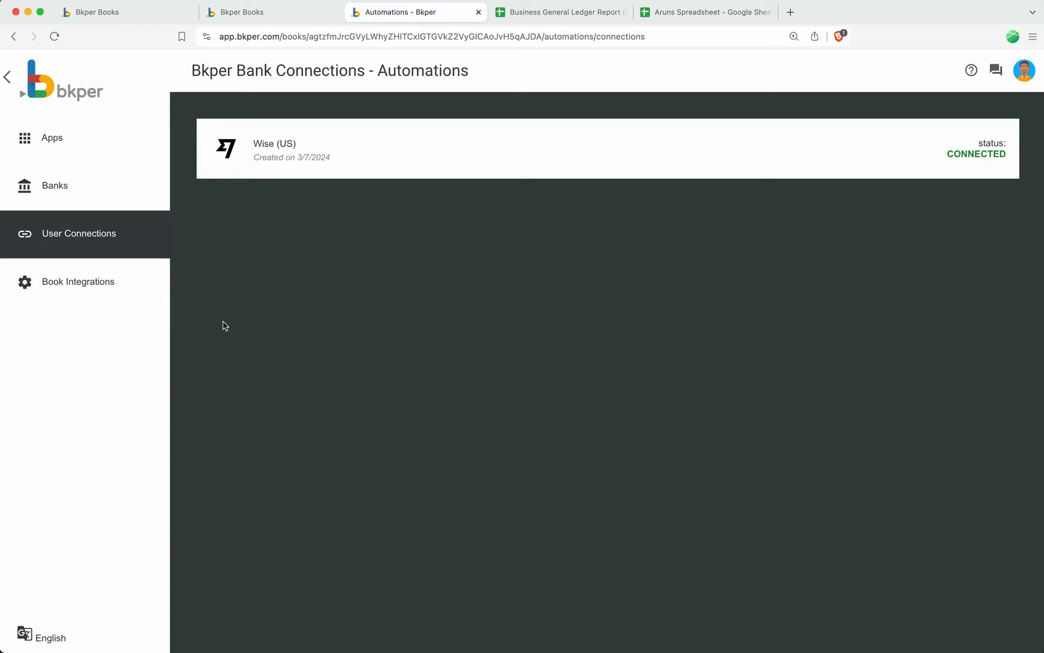
pyautogui.click(110, 288)
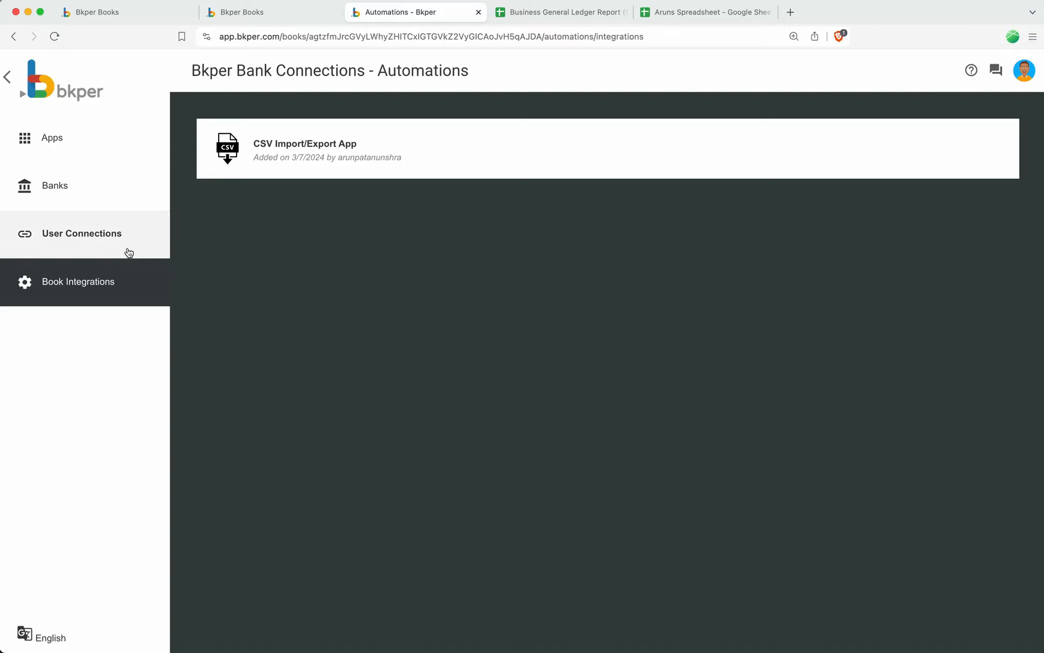
pyautogui.click(112, 238)
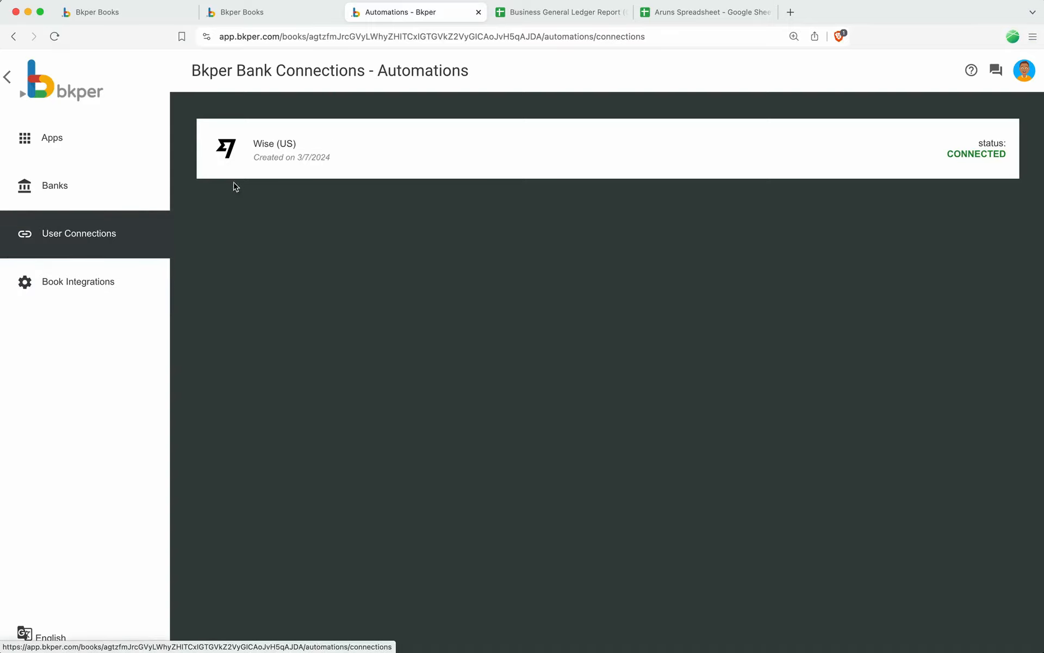
# Link the Wise (US) connection's USD account, choosing to create a new Wise (US) - USD account in the book
pyautogui.click(357, 161)
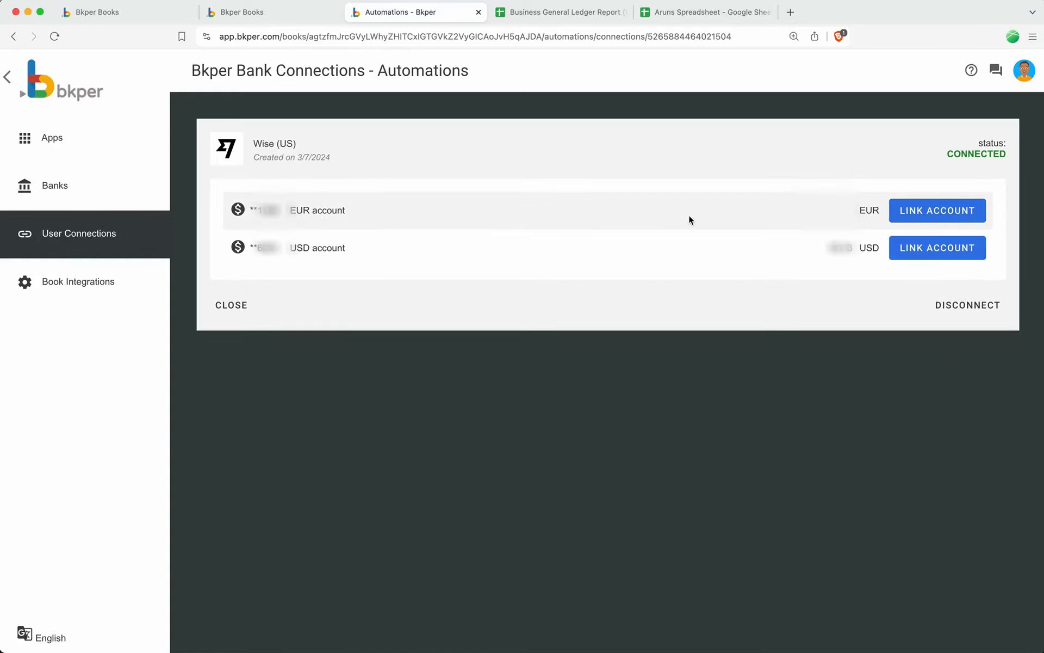
pyautogui.click(918, 249)
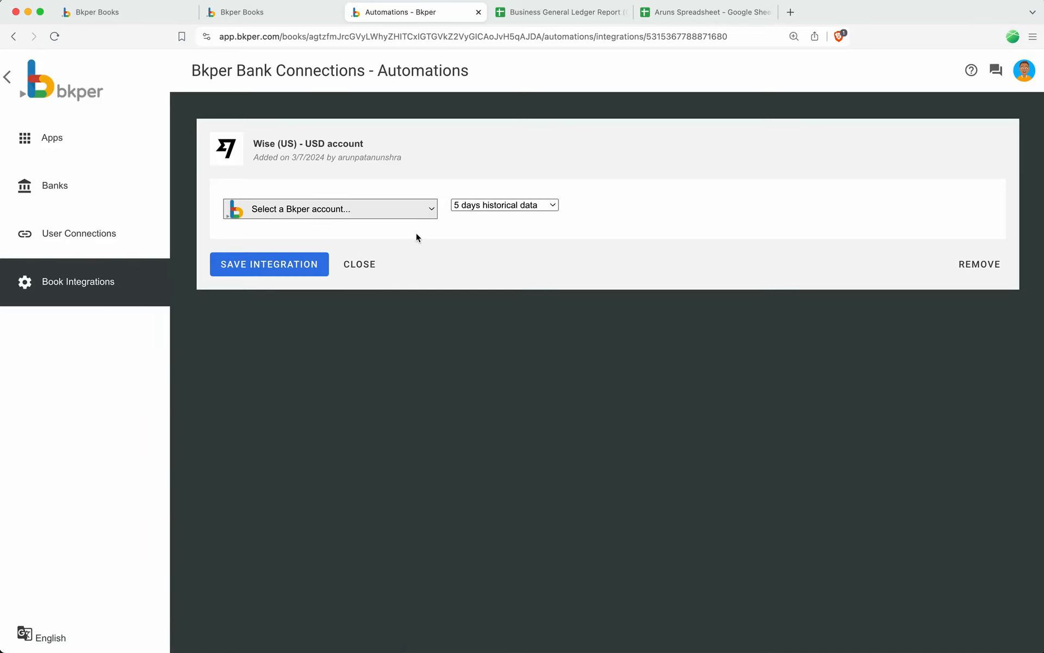
pyautogui.click(430, 208)
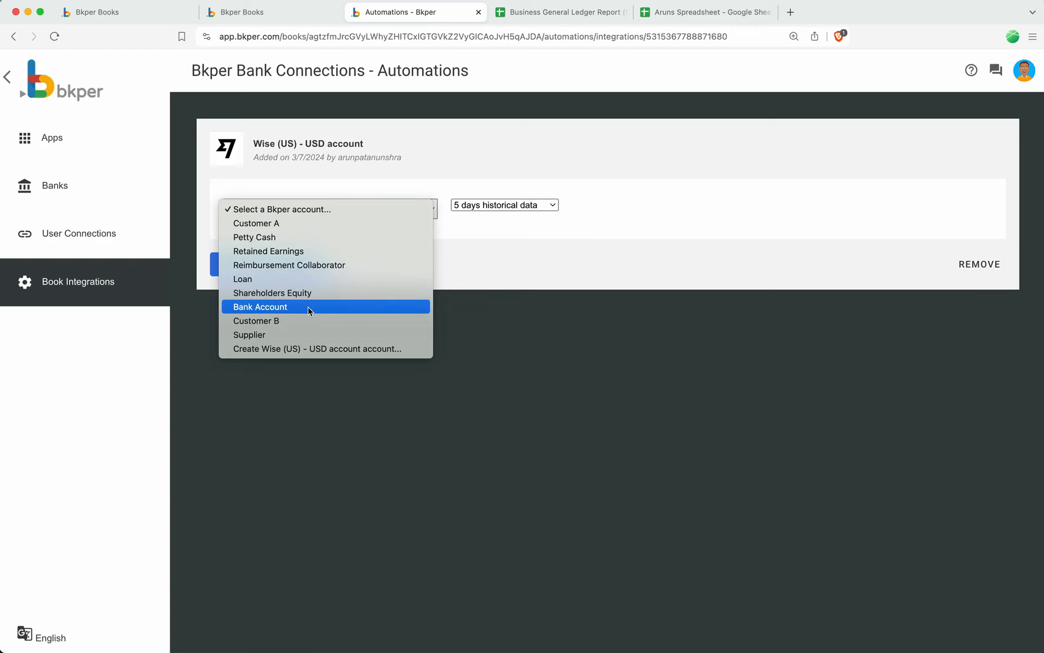
pyautogui.click(340, 349)
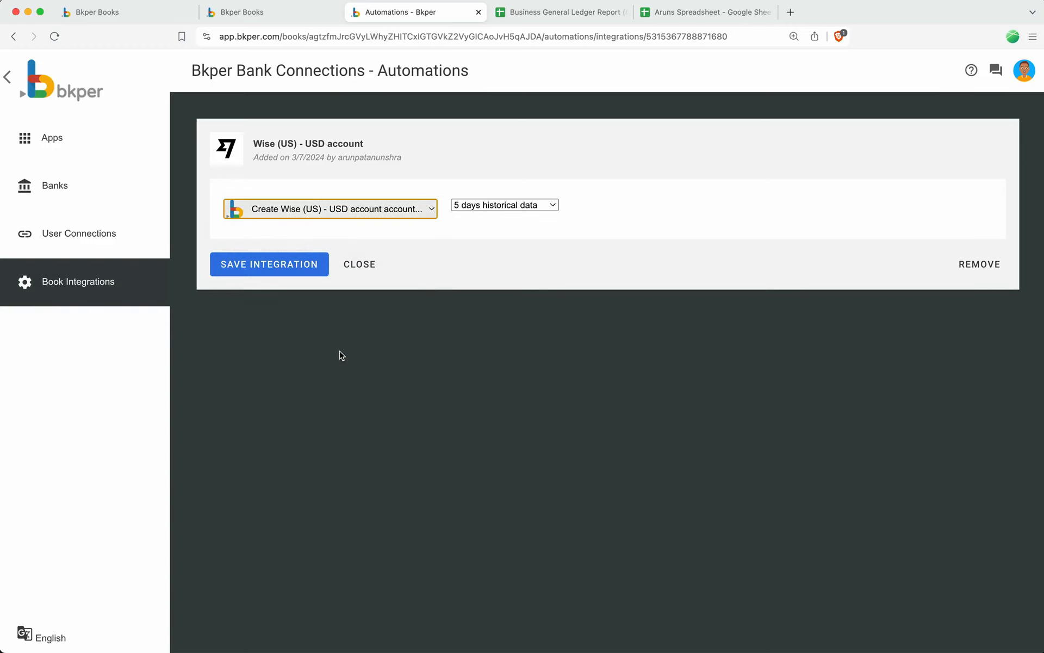
# Keep 5 days of historical data for the USD account, save the integration, and stay in the automations
pyautogui.click(465, 206)
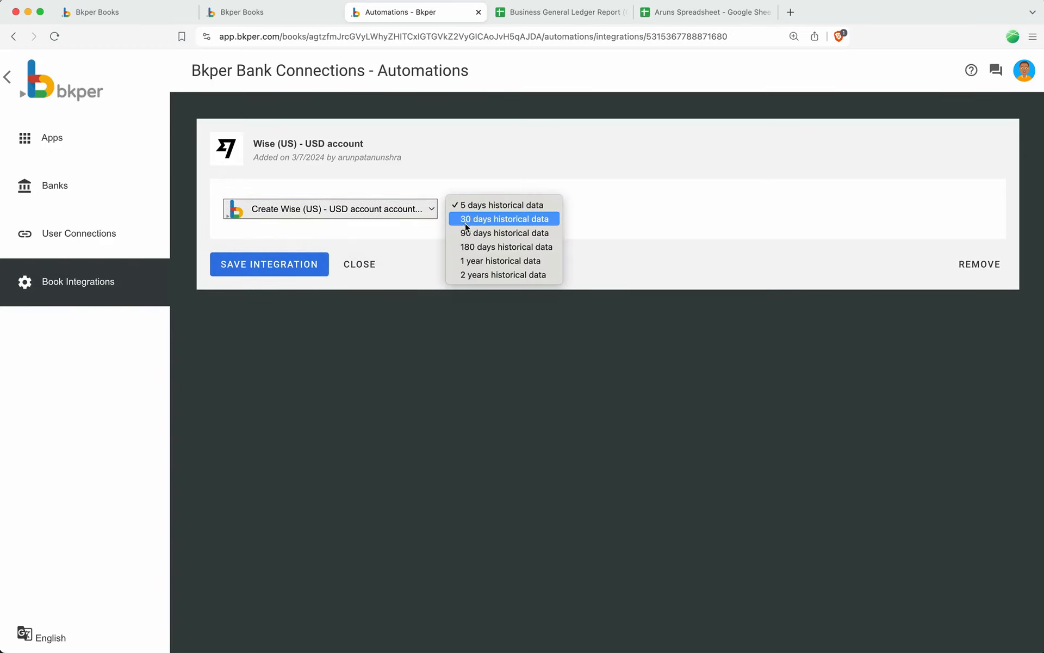
pyautogui.click(478, 207)
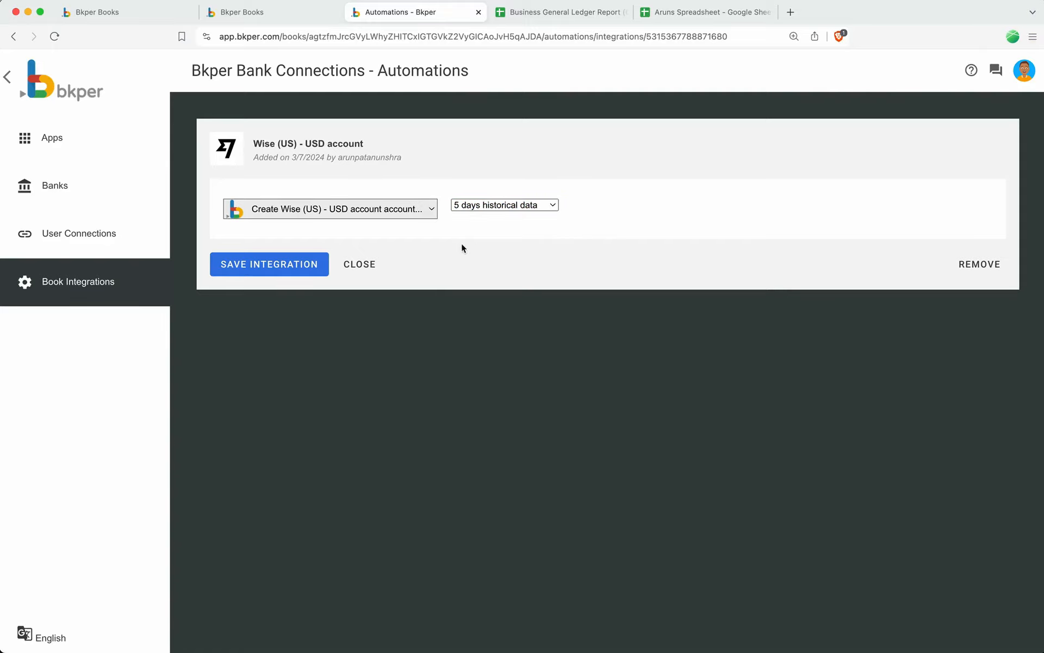
pyautogui.click(263, 268)
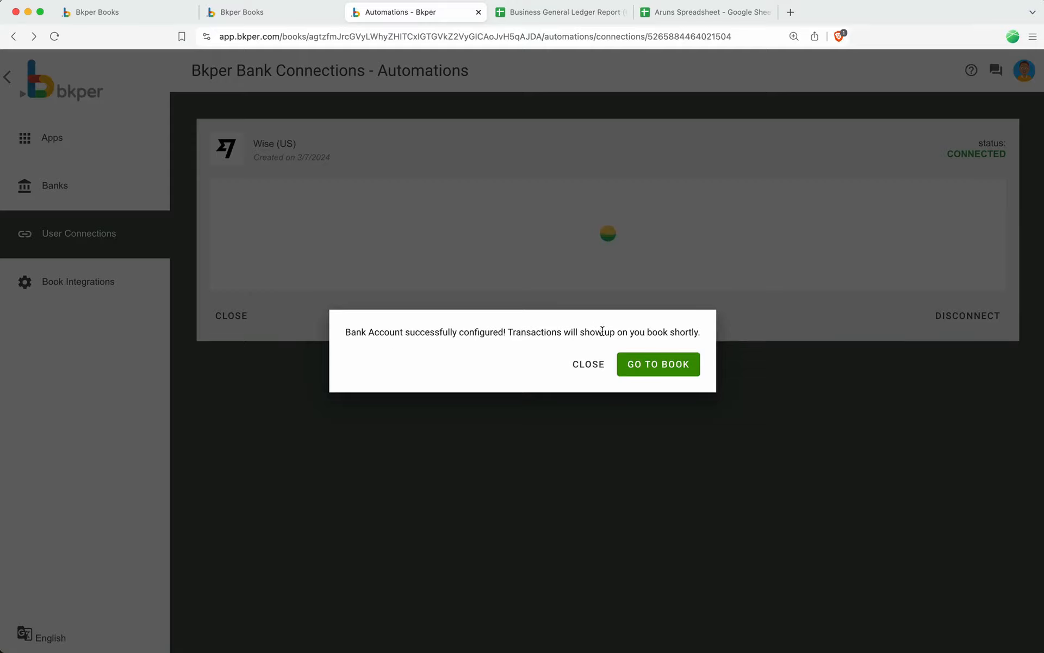
pyautogui.click(589, 364)
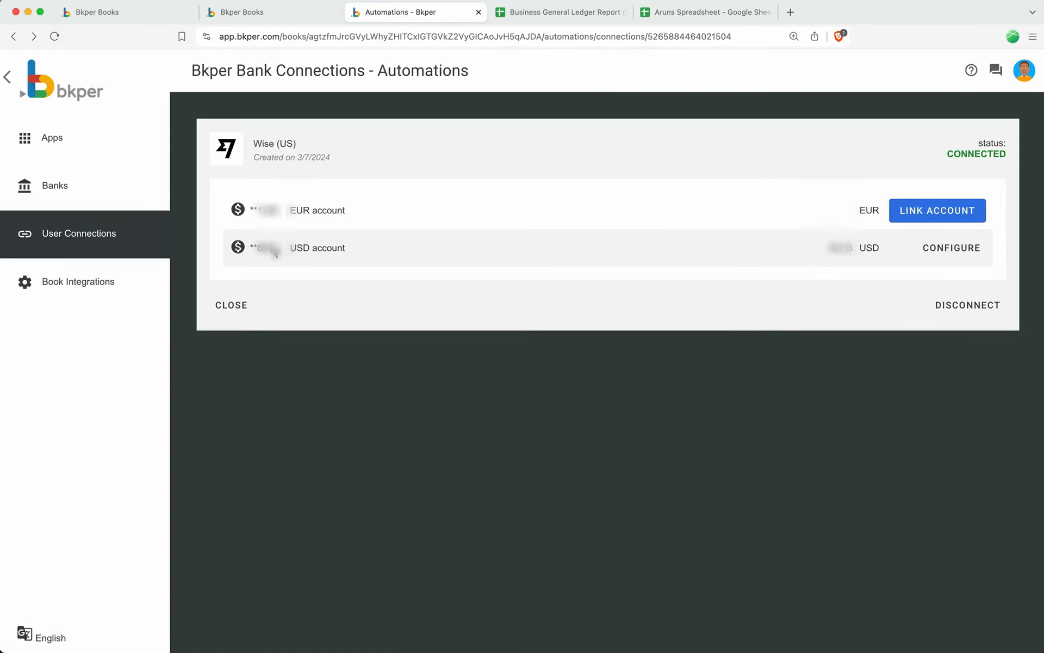
# Review the Wise (US) - USD account settings in the book integrations and close them
pyautogui.click(90, 279)
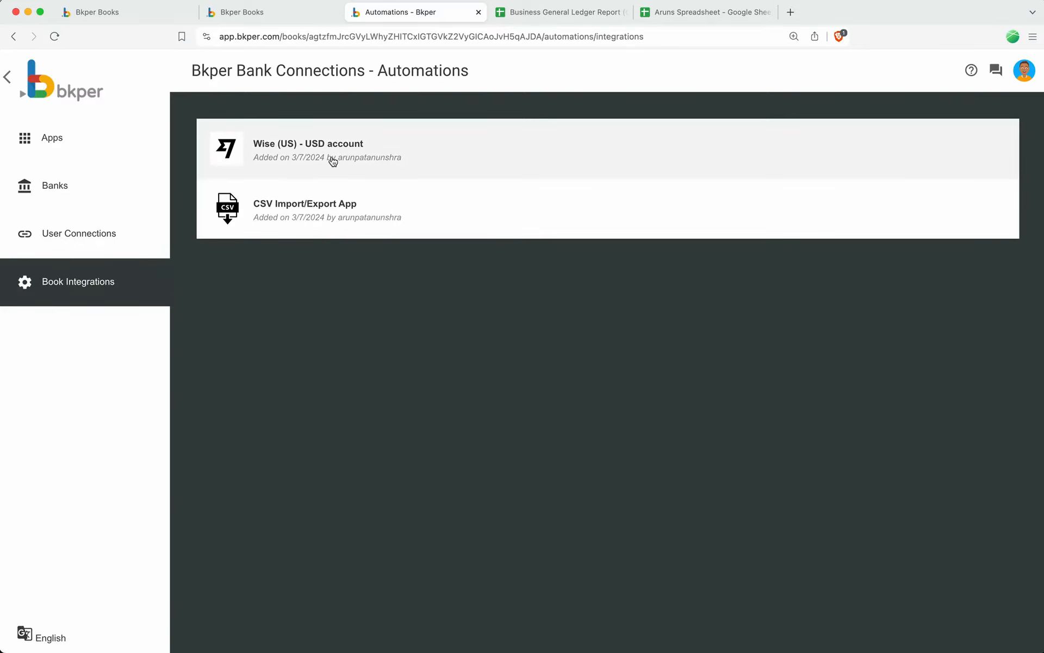
pyautogui.click(333, 161)
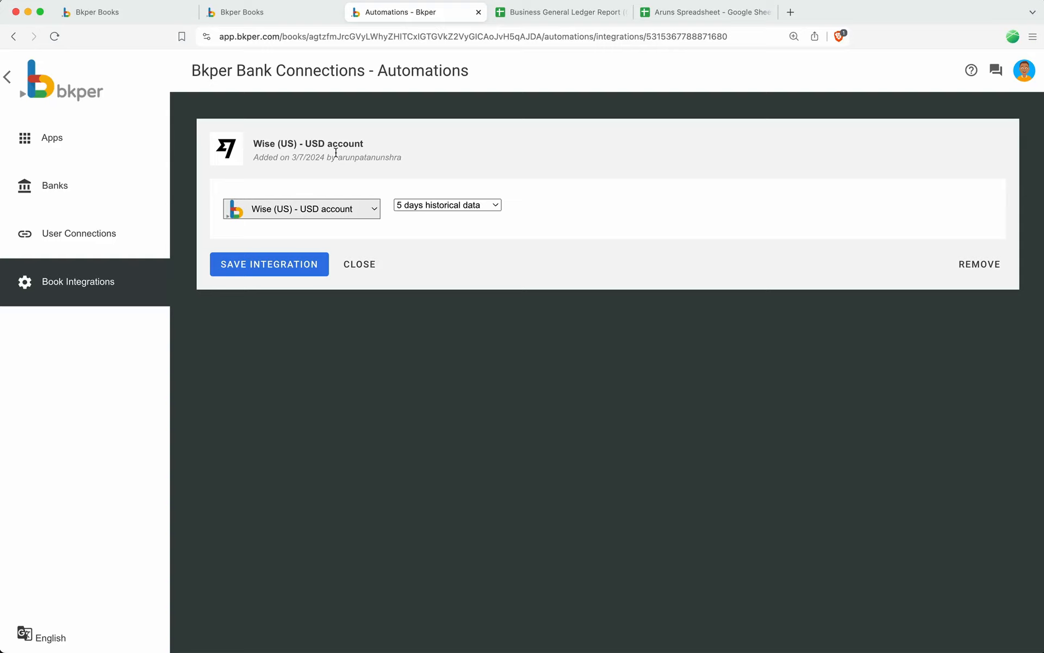
pyautogui.click(358, 265)
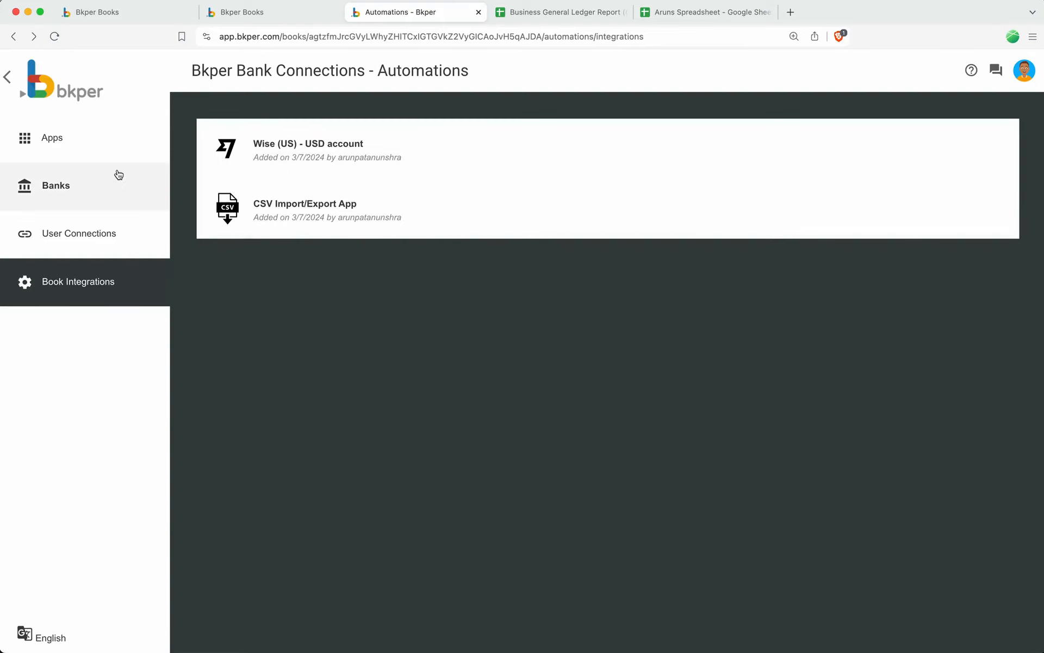
# Return to the book's transactions and post the Google Cloud draft of 32.00 with Supplier as the To account
pyautogui.click(8, 78)
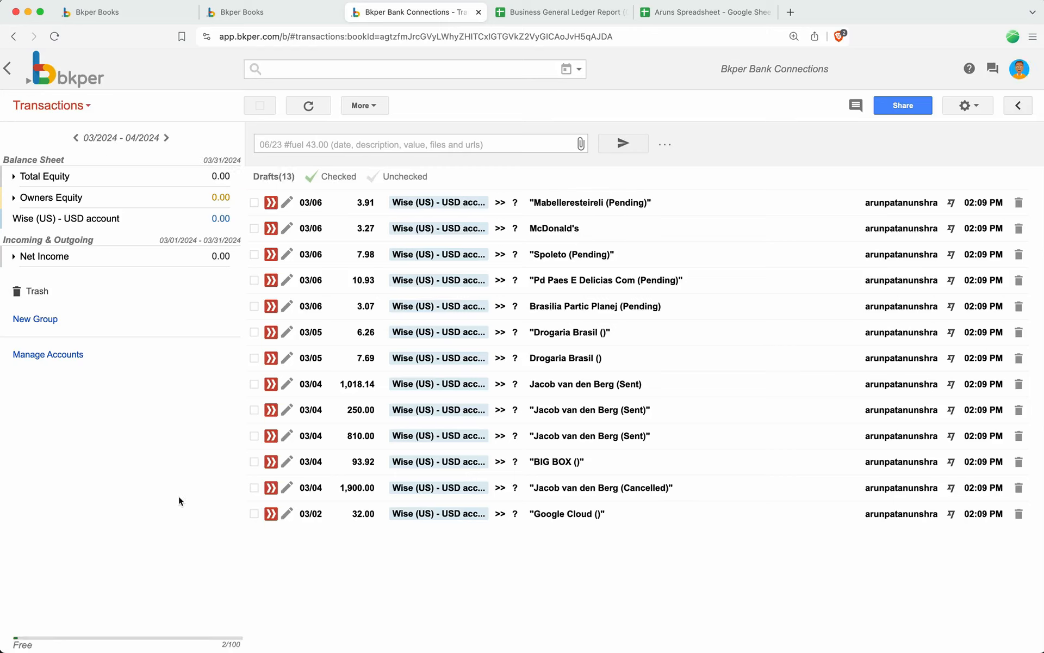
pyautogui.click(287, 514)
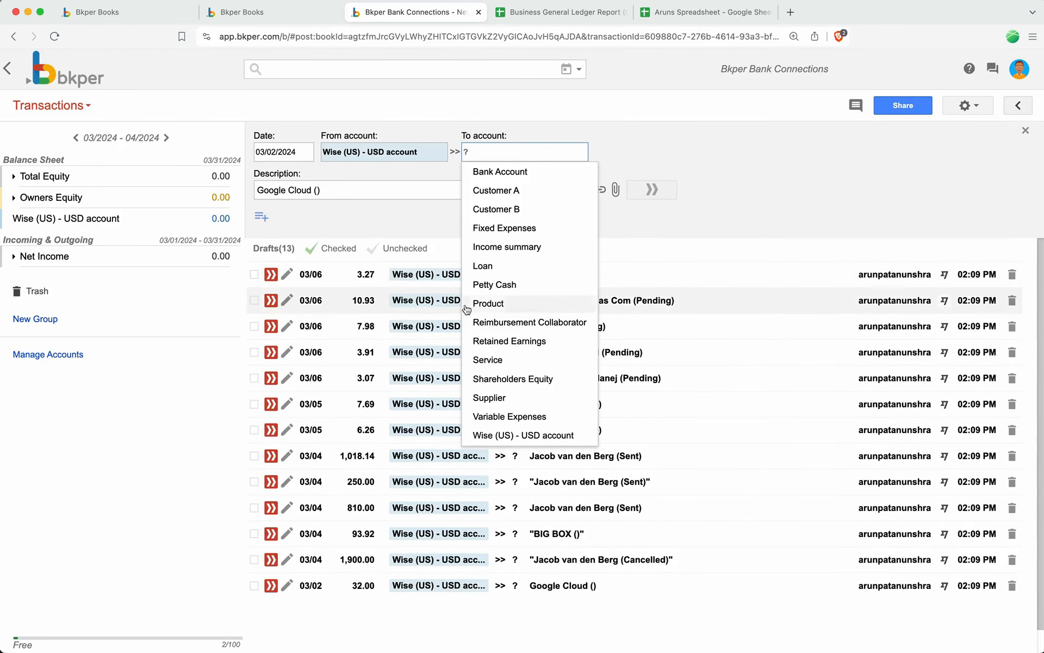
pyautogui.click(506, 398)
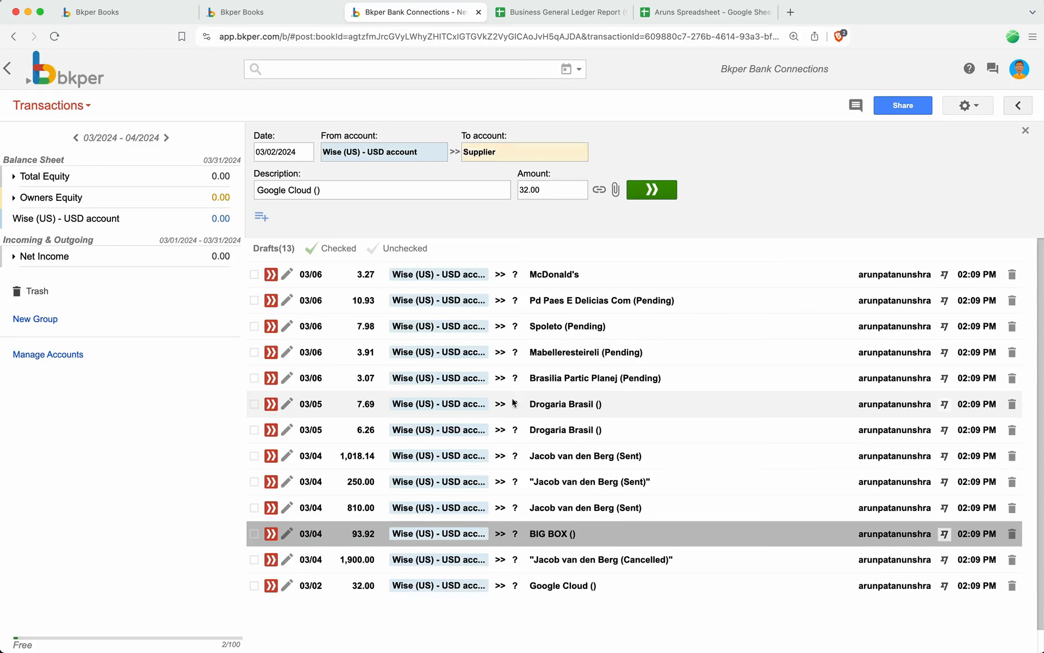
pyautogui.click(651, 192)
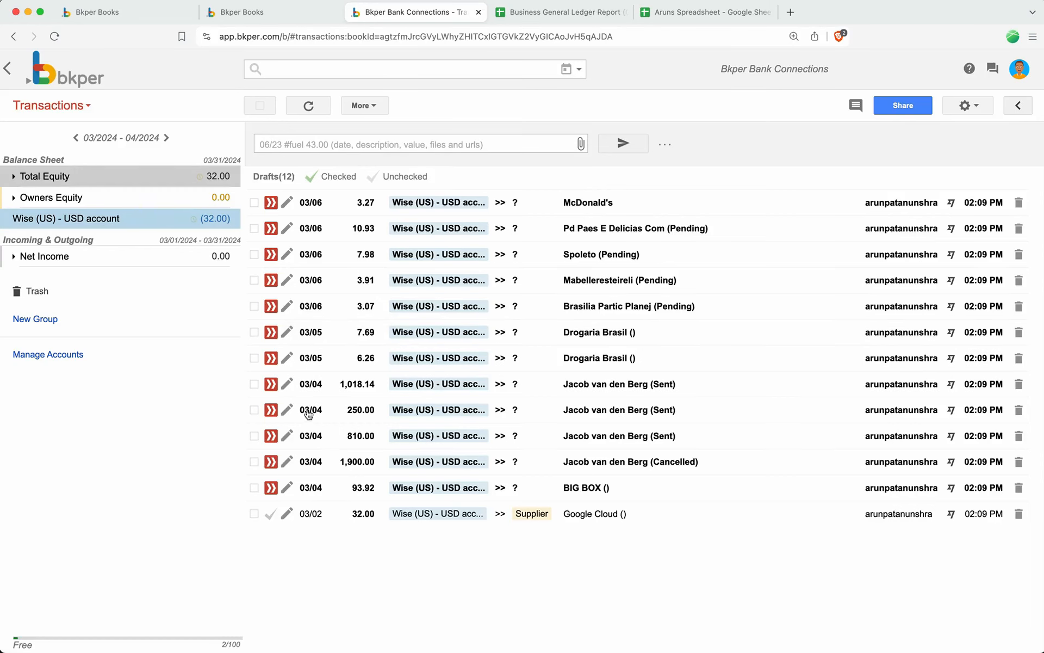
# Post the BIG BOX draft of 93.92 with Fixed Expenses as the To account
pyautogui.click(287, 487)
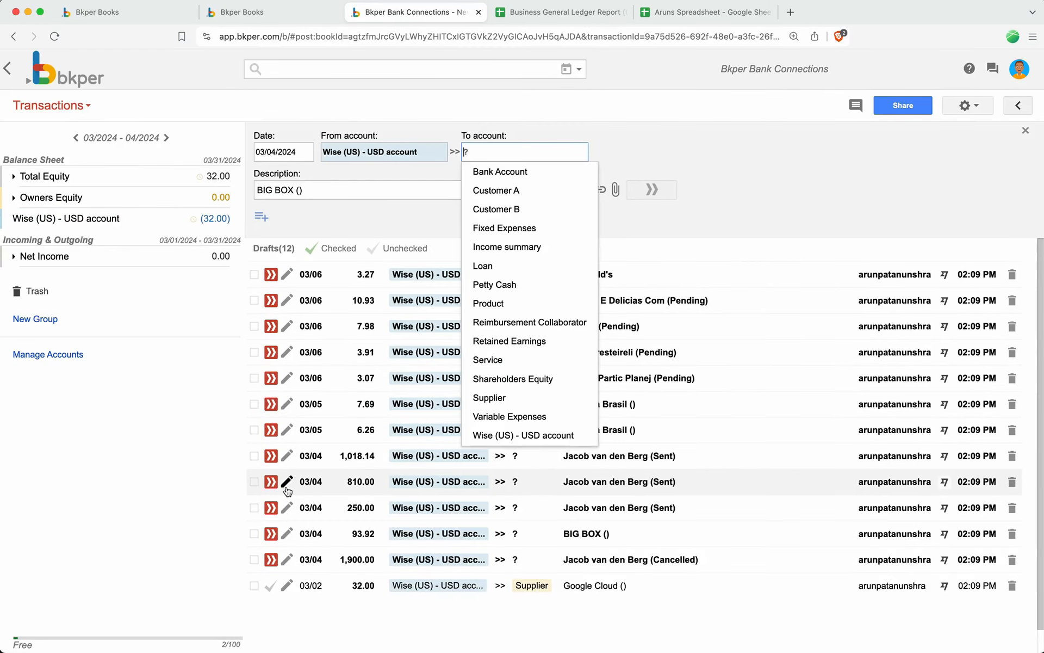
pyautogui.click(505, 228)
pyautogui.click(652, 189)
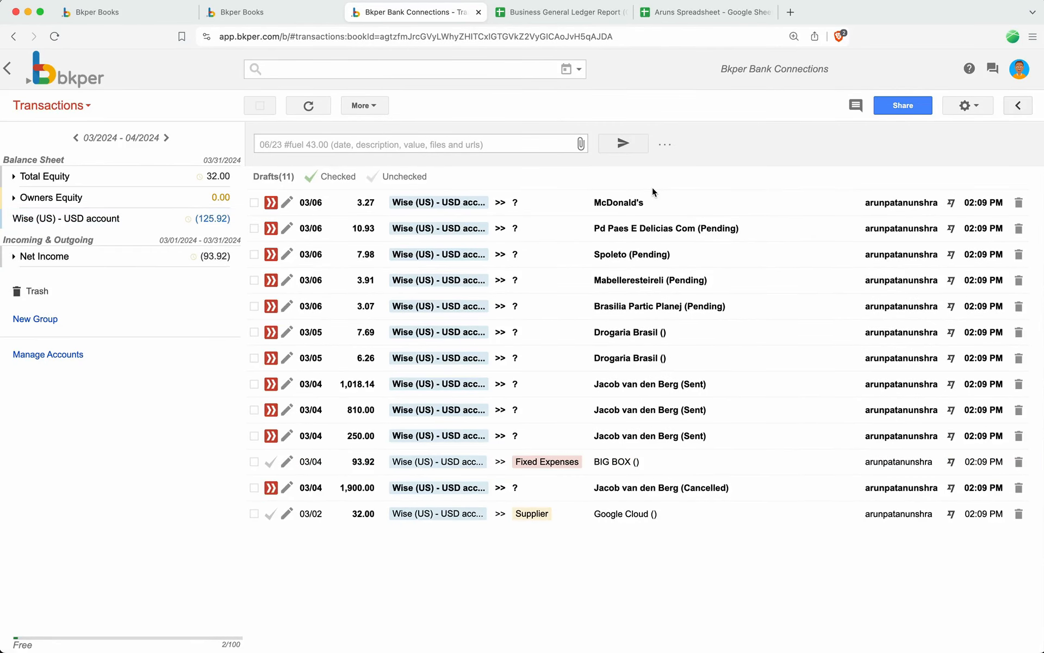
# Delete the cancelled 03/04 draft transaction of 1,900.00
pyautogui.click(254, 487)
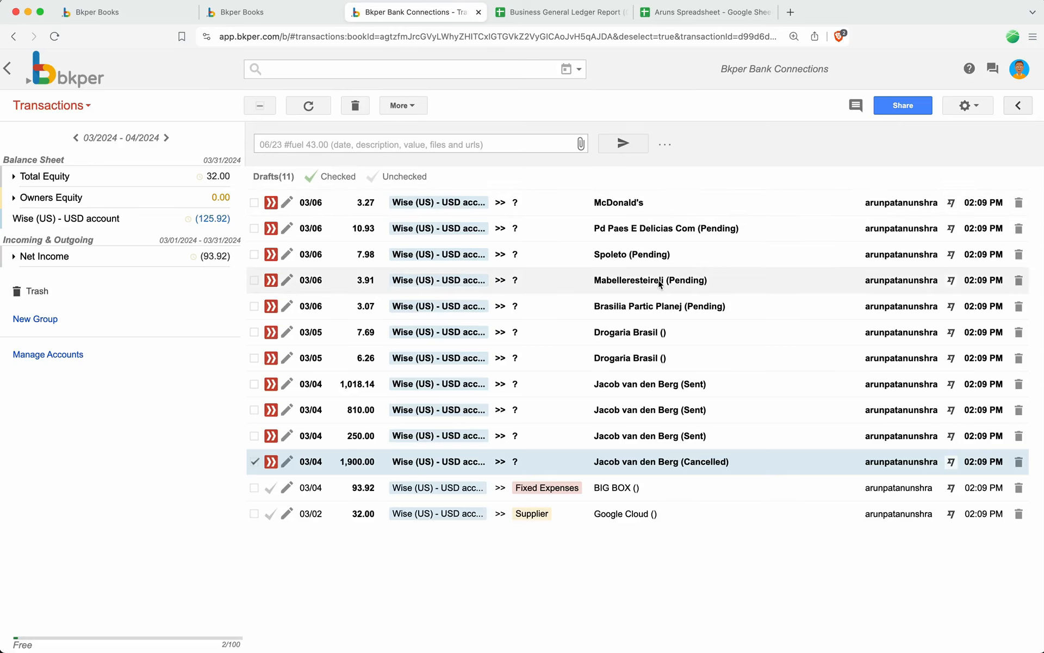
pyautogui.click(1019, 462)
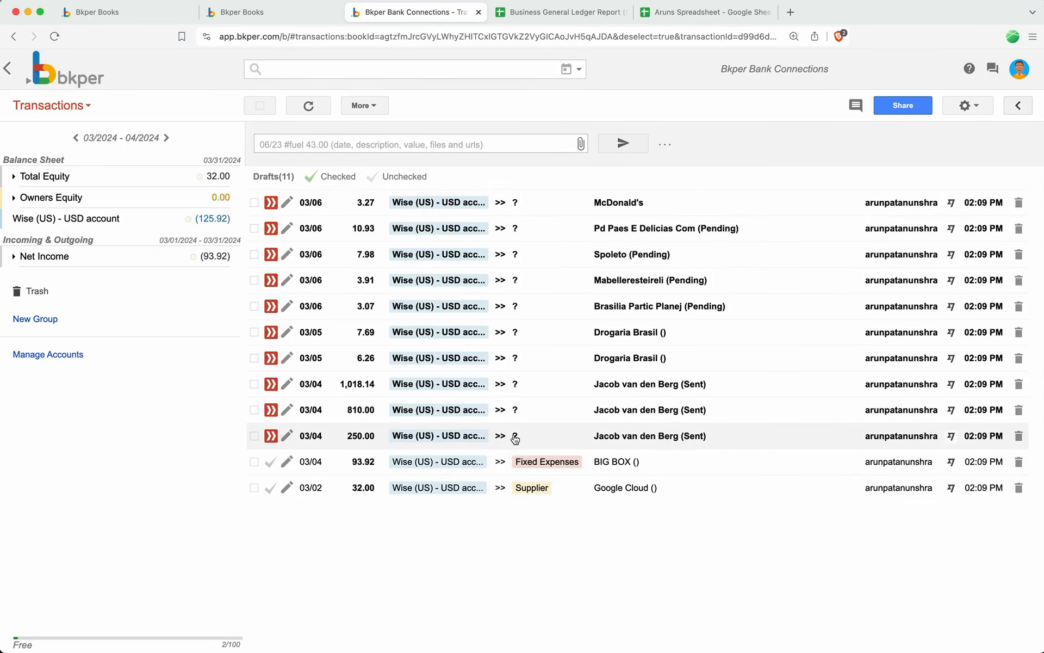
# Post the 03/04 draft of 250.00 with Variable Expenses as the To account
pyautogui.click(287, 436)
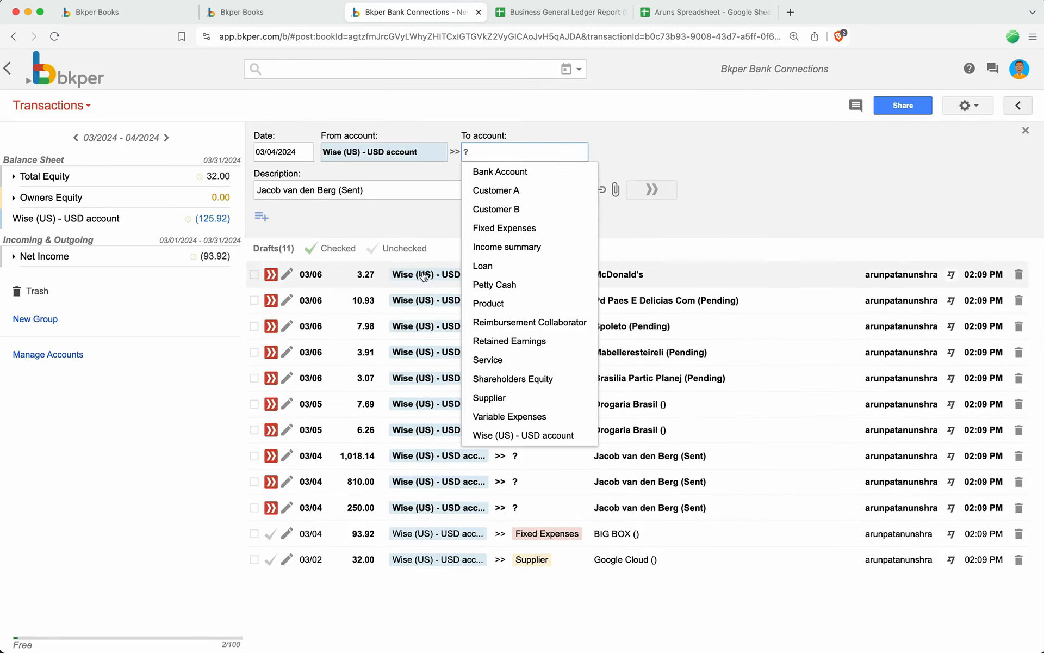
pyautogui.click(492, 418)
pyautogui.click(652, 190)
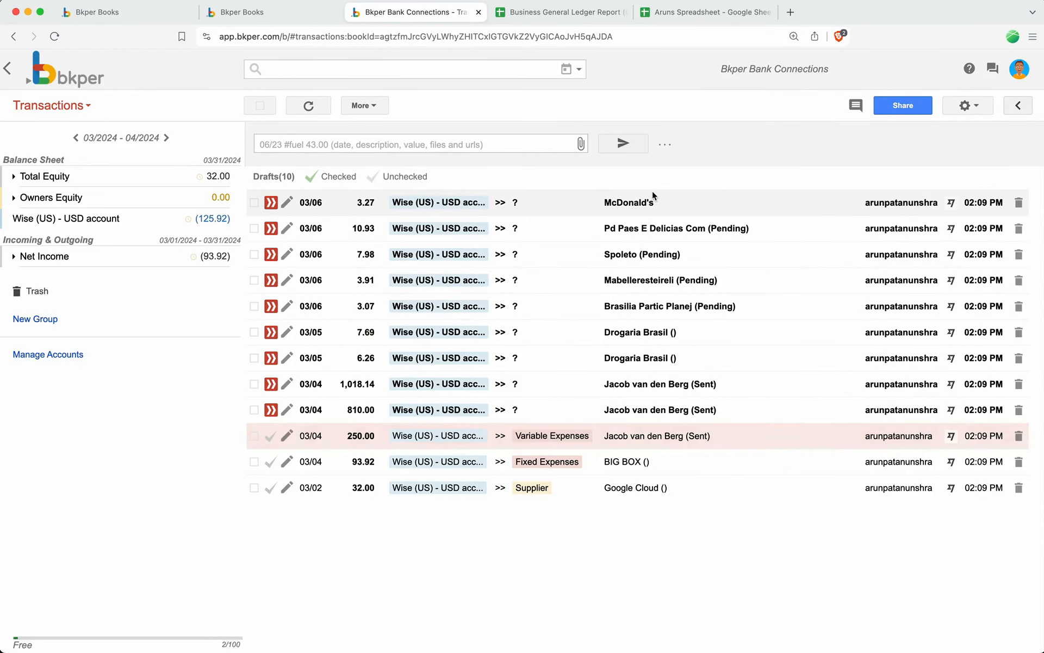
# Refresh the transactions and post the 03/04 drafts of 1,018.14 and 810.00 with the suggested Variable Expenses account
pyautogui.click(321, 112)
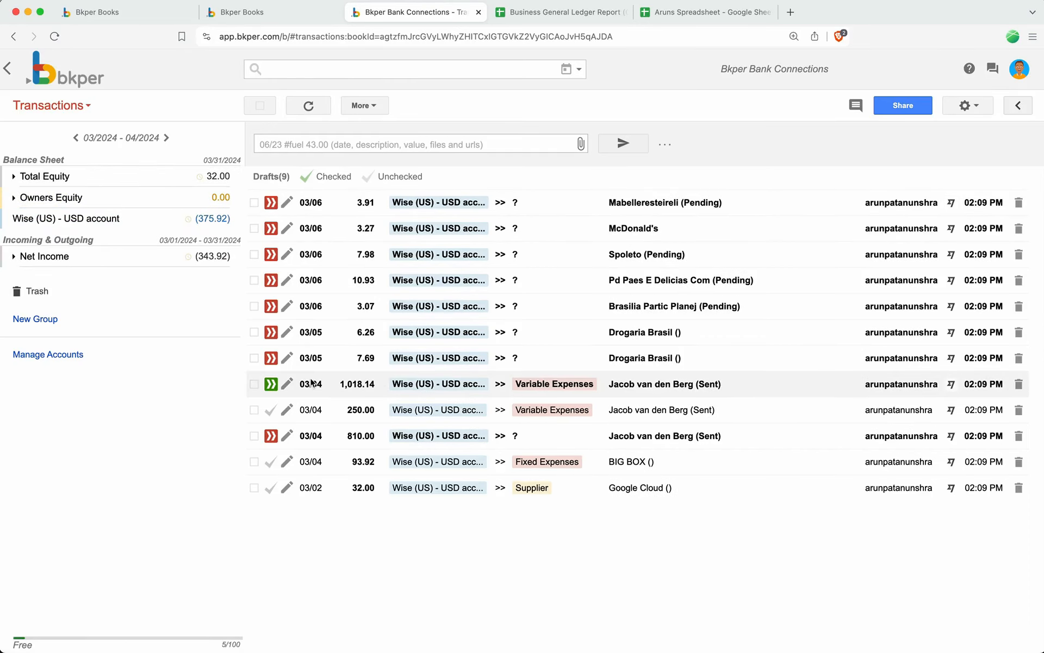
pyautogui.click(270, 384)
pyautogui.click(270, 435)
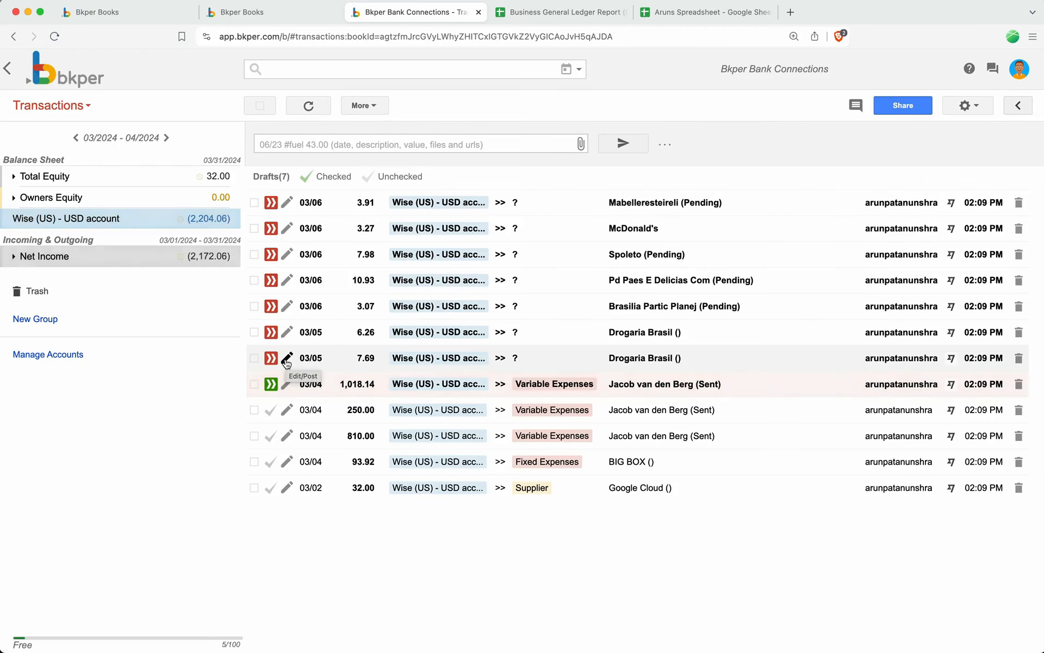
pyautogui.click(270, 384)
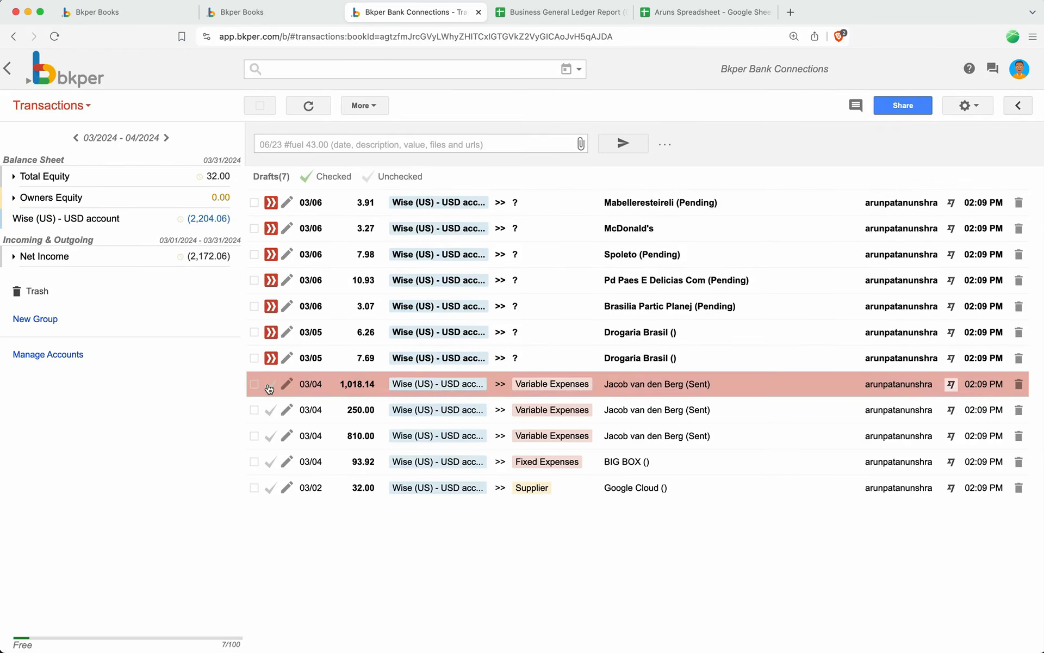
# Post the two 03/05 Drogaria Brasil drafts of 7.69 and 6.26 with Supplier as the To account
pyautogui.click(287, 358)
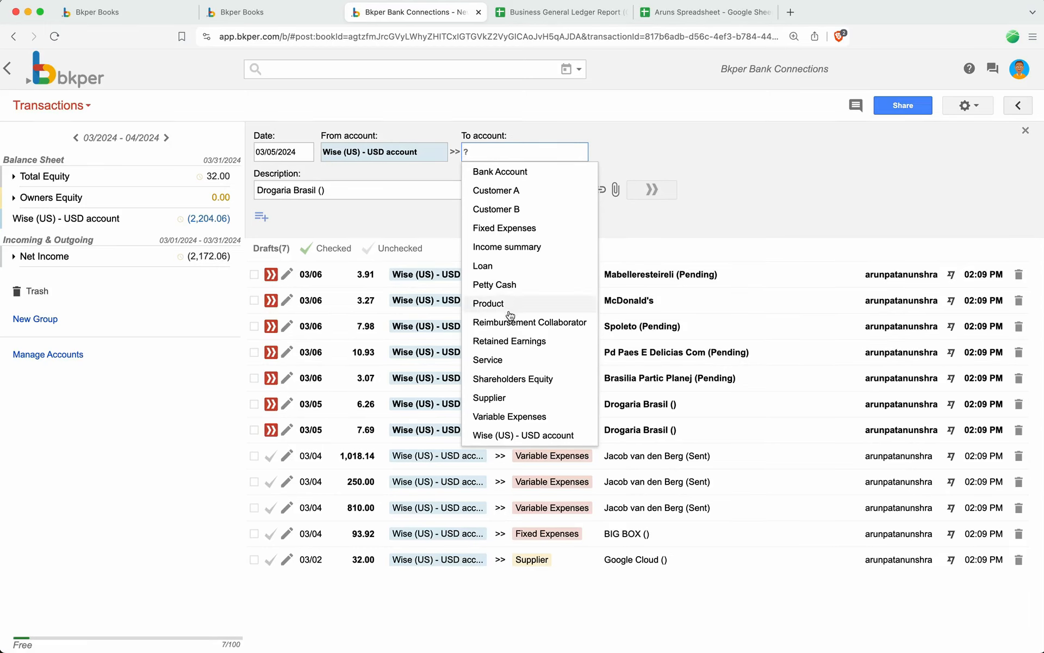
pyautogui.click(498, 399)
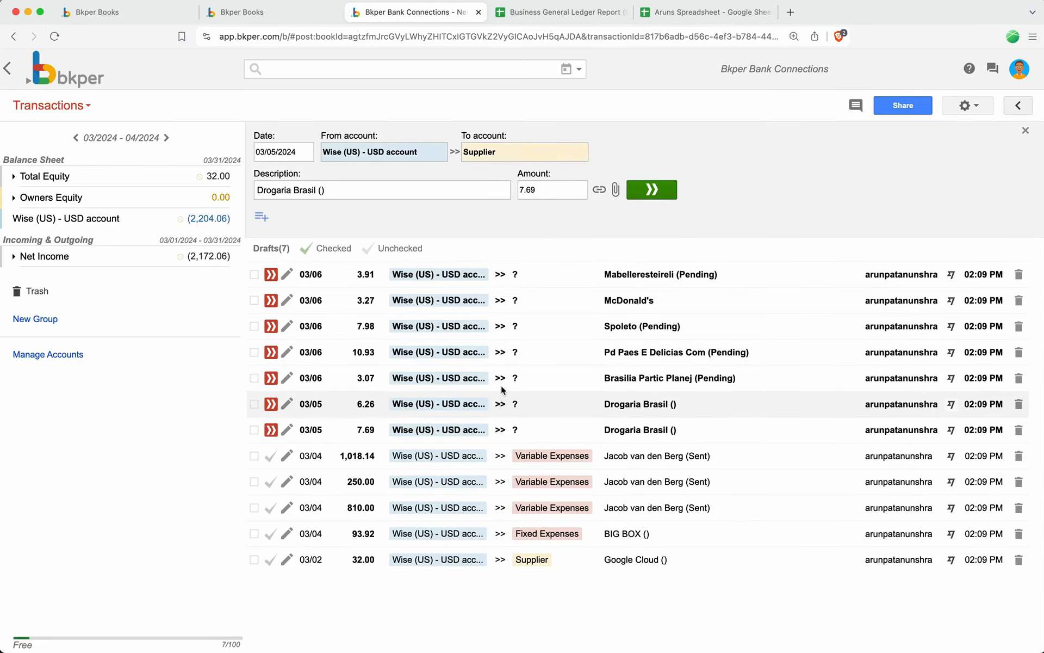
pyautogui.click(651, 189)
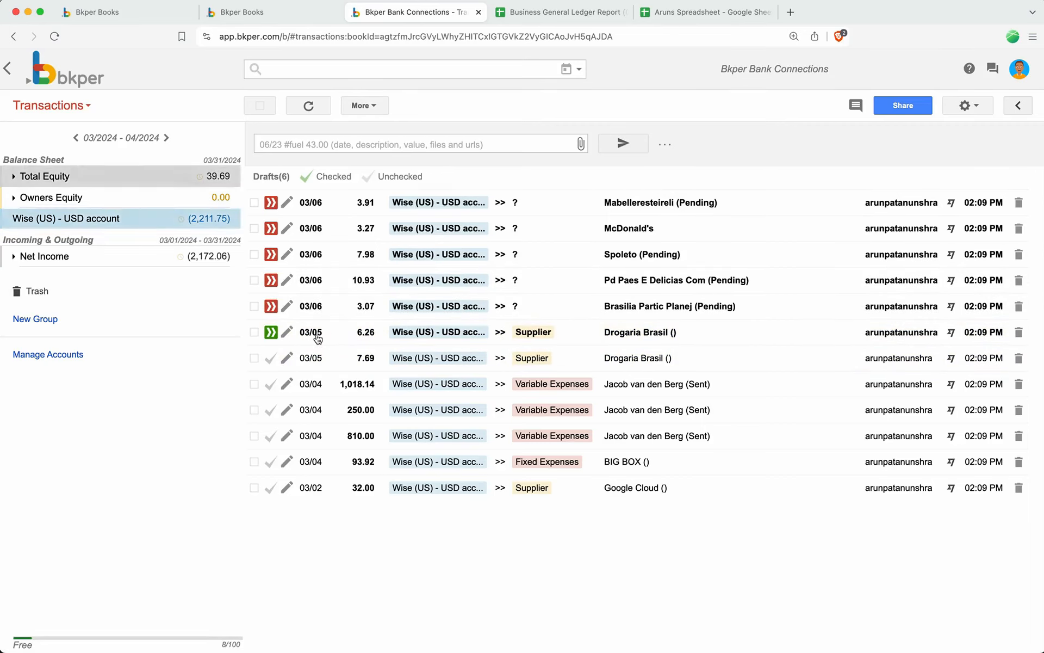
pyautogui.click(271, 333)
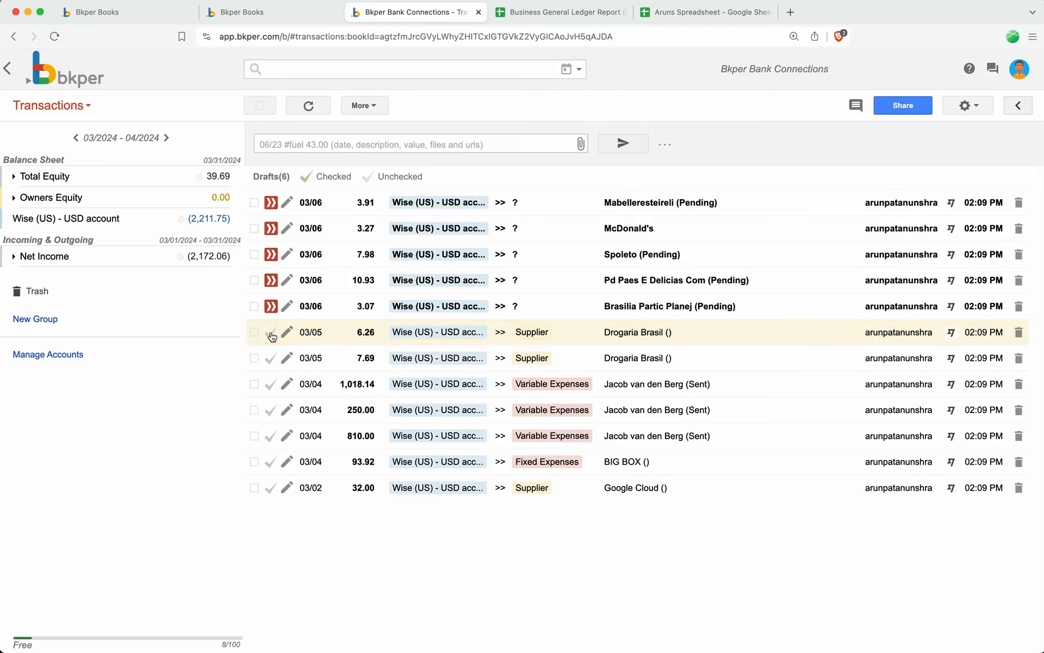
# Record a new transaction of 200 with the description copied from a Drogaria Brasil transaction, and post it with the suggested accounts
pyautogui.moveTo(674, 332); pyautogui.dragTo(602, 333)
pyautogui.hotkey('ctrl', 'c')
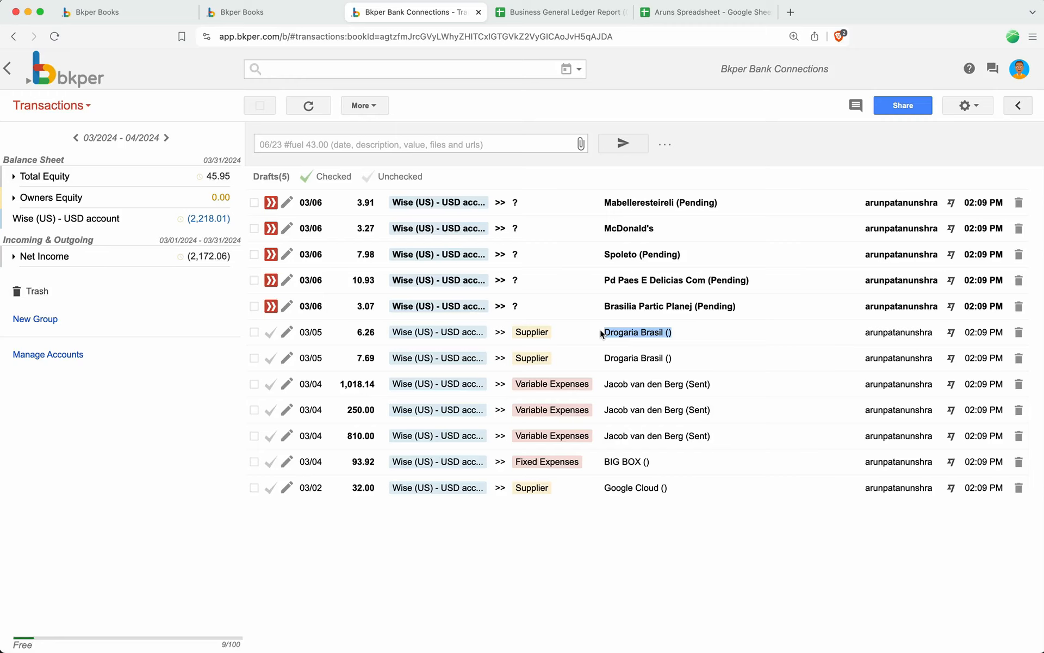
pyautogui.click(493, 146)
pyautogui.write('2')
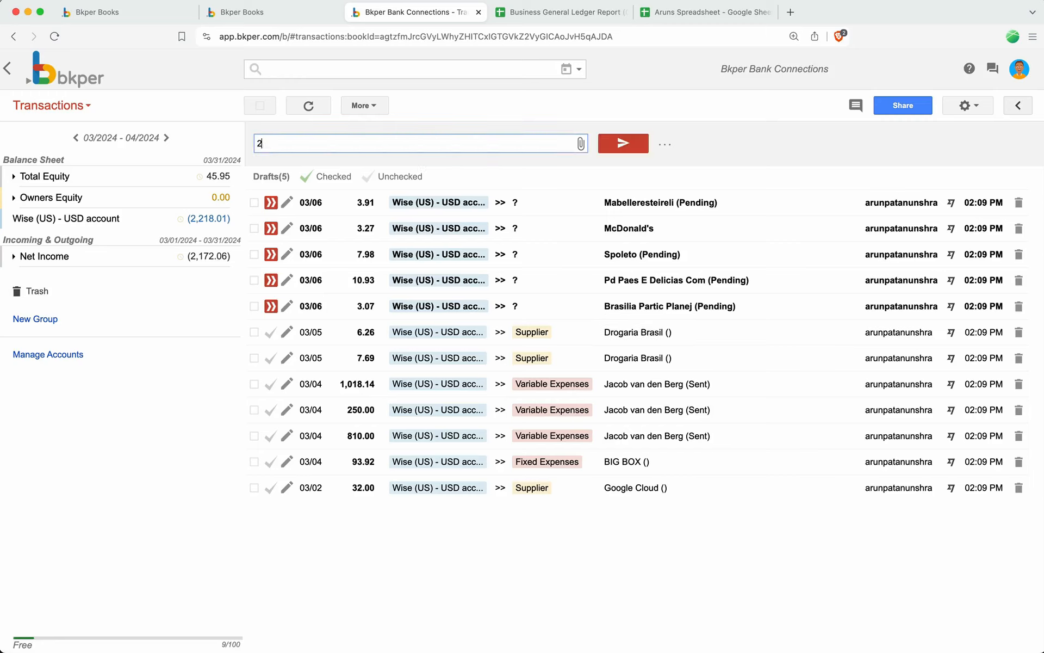
pyautogui.write('00')
pyautogui.hotkey('ctrl', 'v')
pyautogui.click(626, 144)
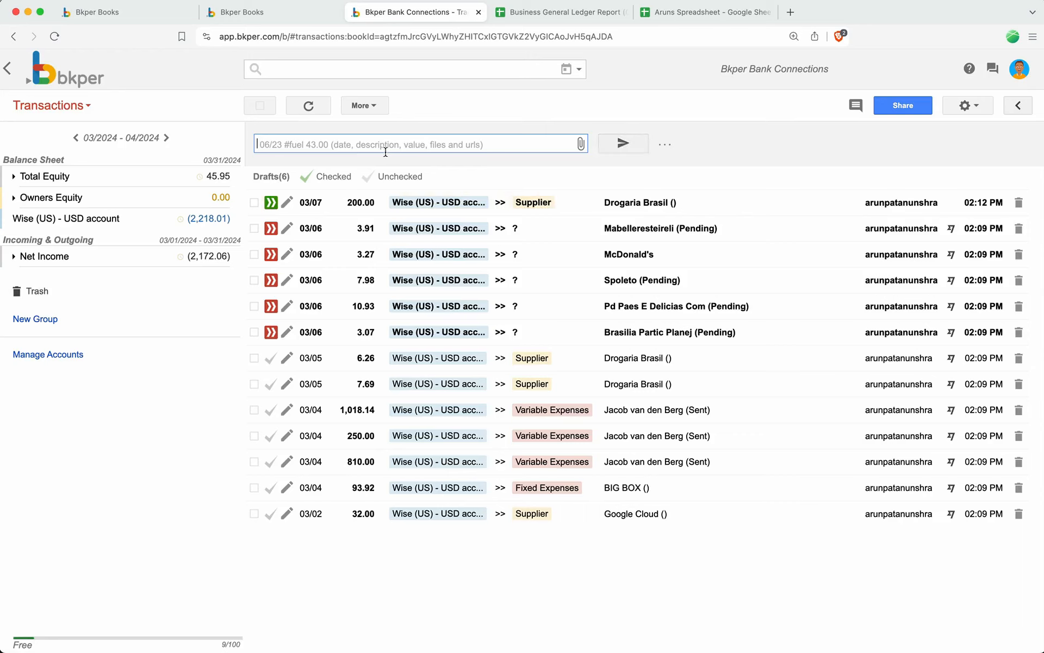
pyautogui.click(271, 204)
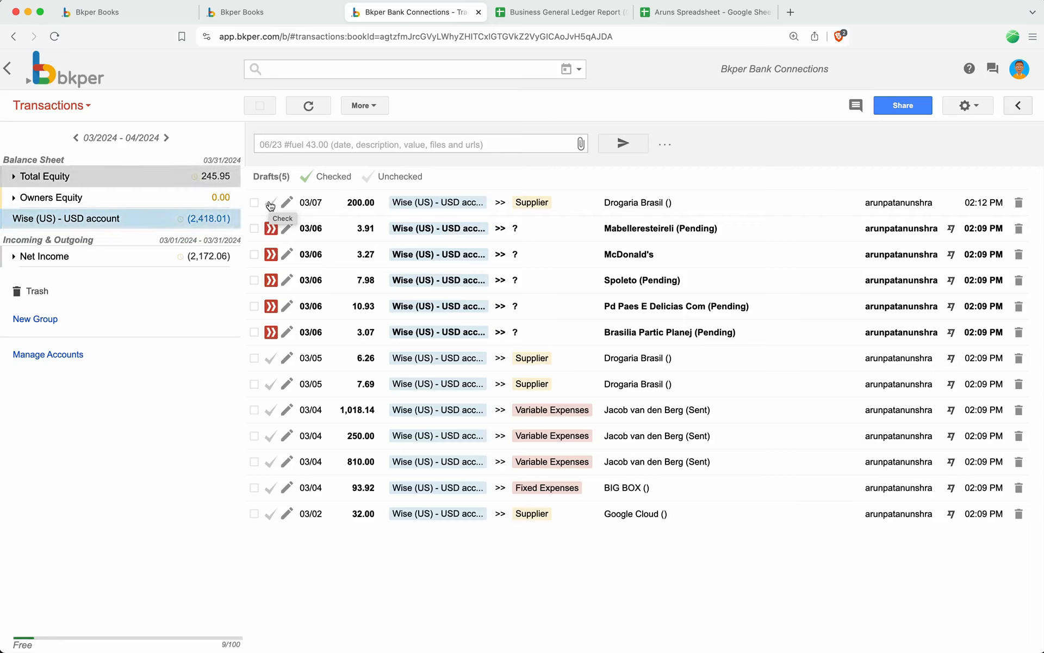
# Move the Wise (US) - USD account into the Cash group under Total Equity, Assets, Current Assets
pyautogui.click(21, 180)
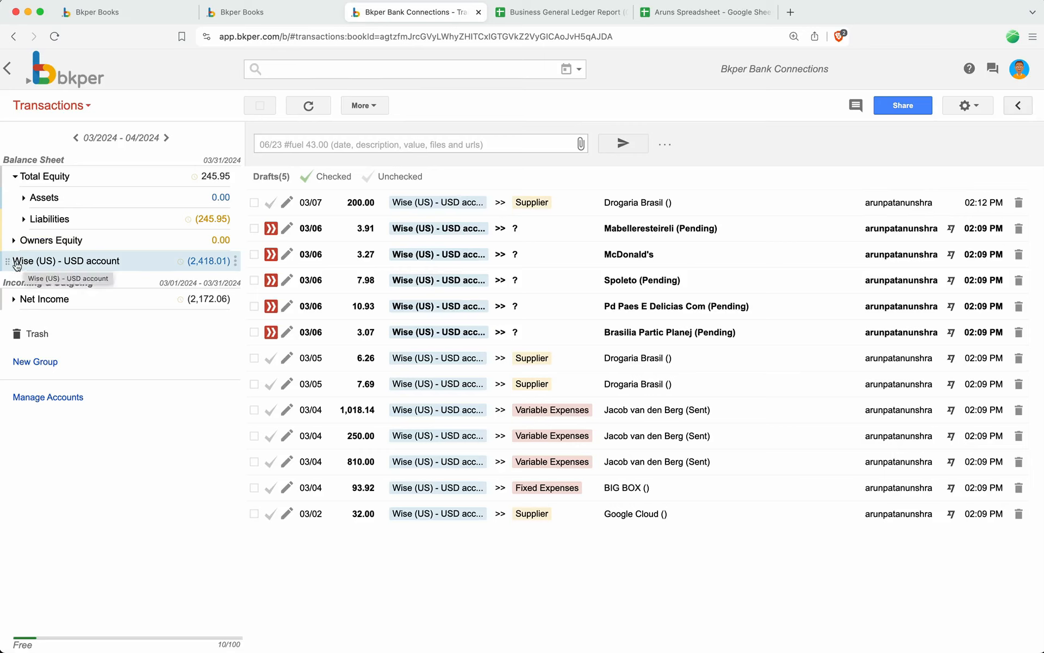
pyautogui.click(23, 197)
pyautogui.click(35, 218)
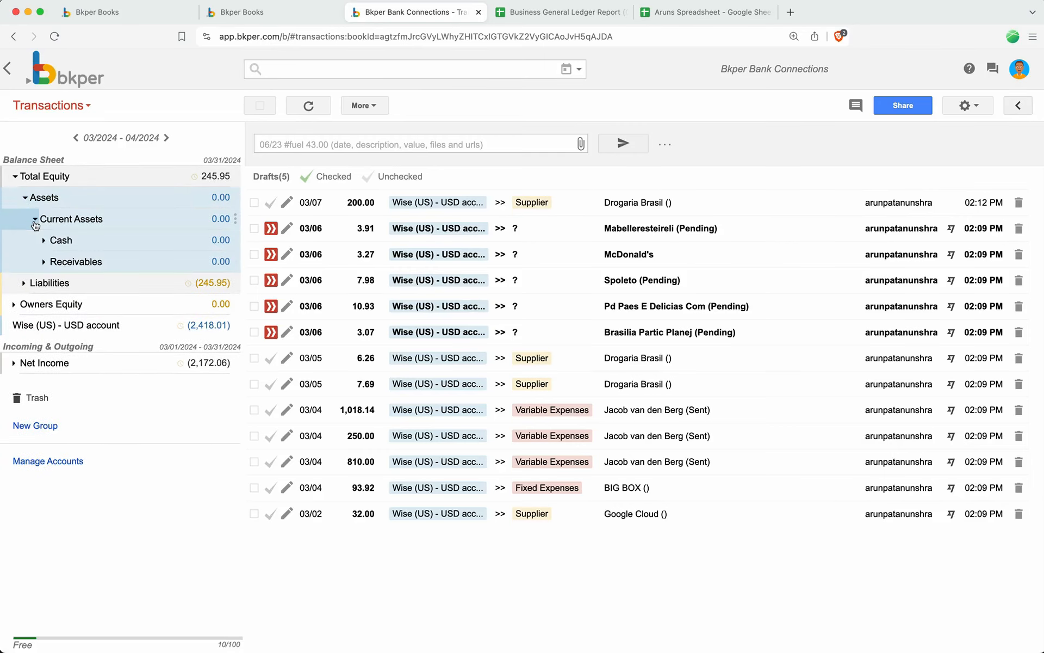
pyautogui.click(44, 240)
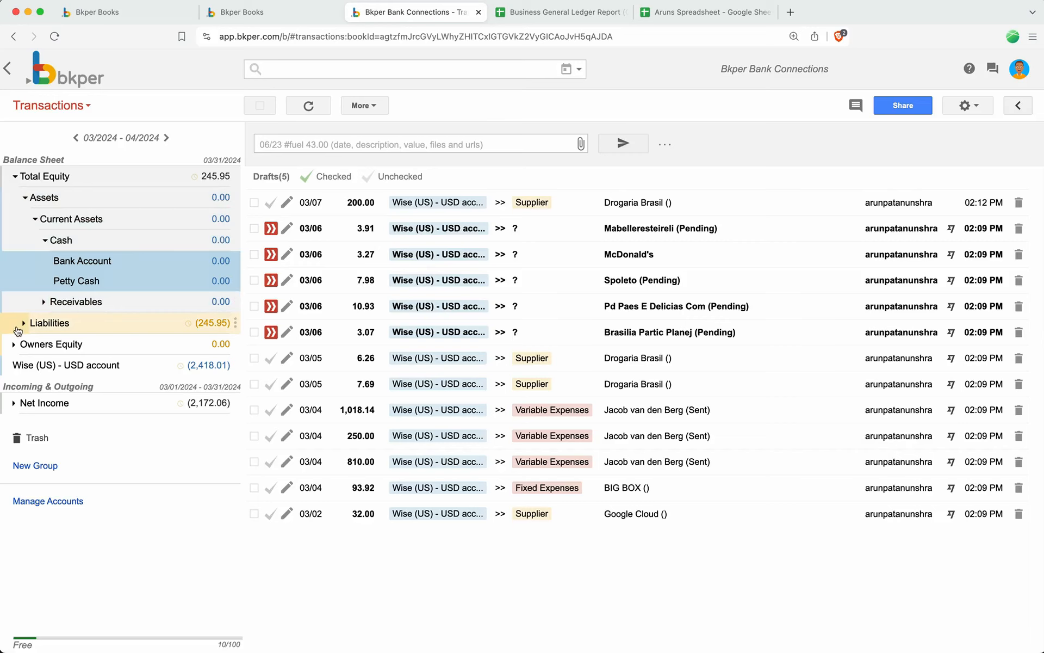
pyautogui.moveTo(10, 365); pyautogui.dragTo(65, 258)
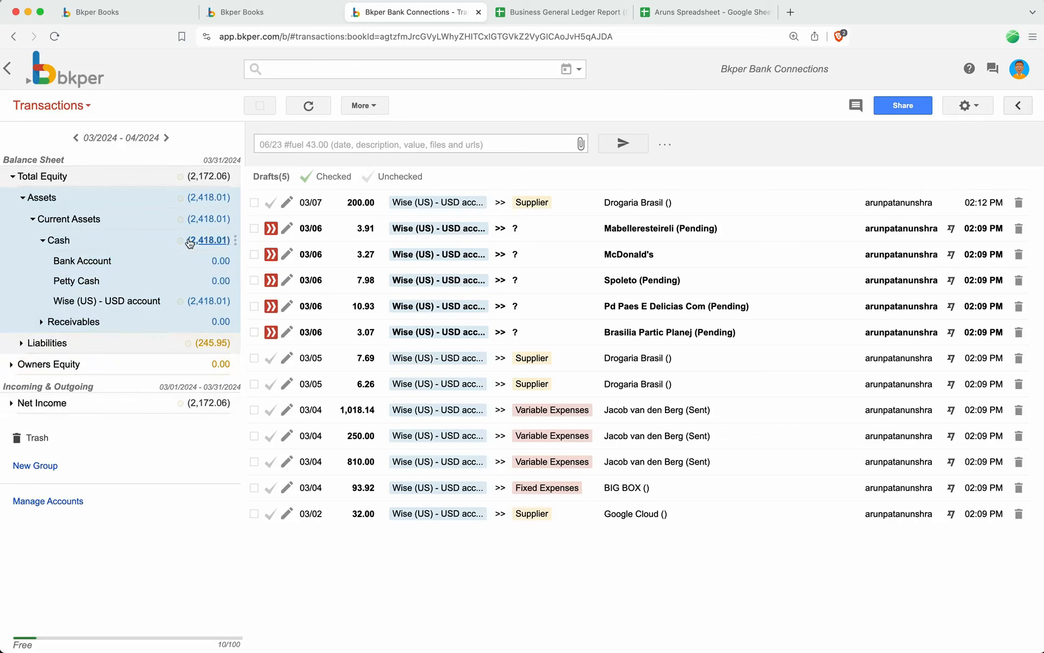
# Open the Banks page in the book's automations
pyautogui.click(966, 105)
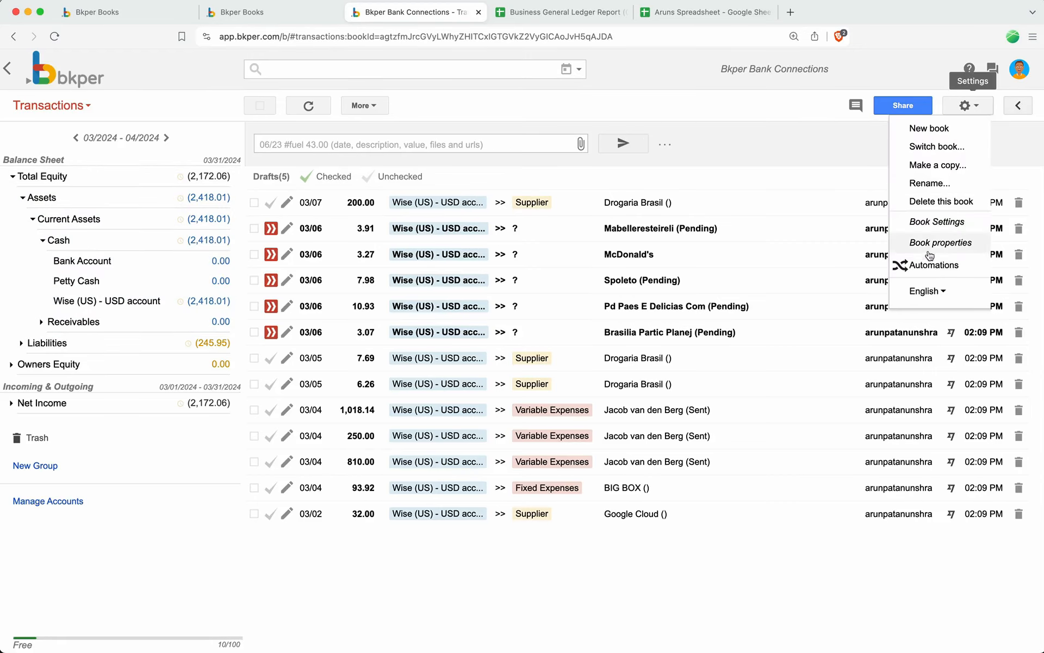
pyautogui.click(928, 264)
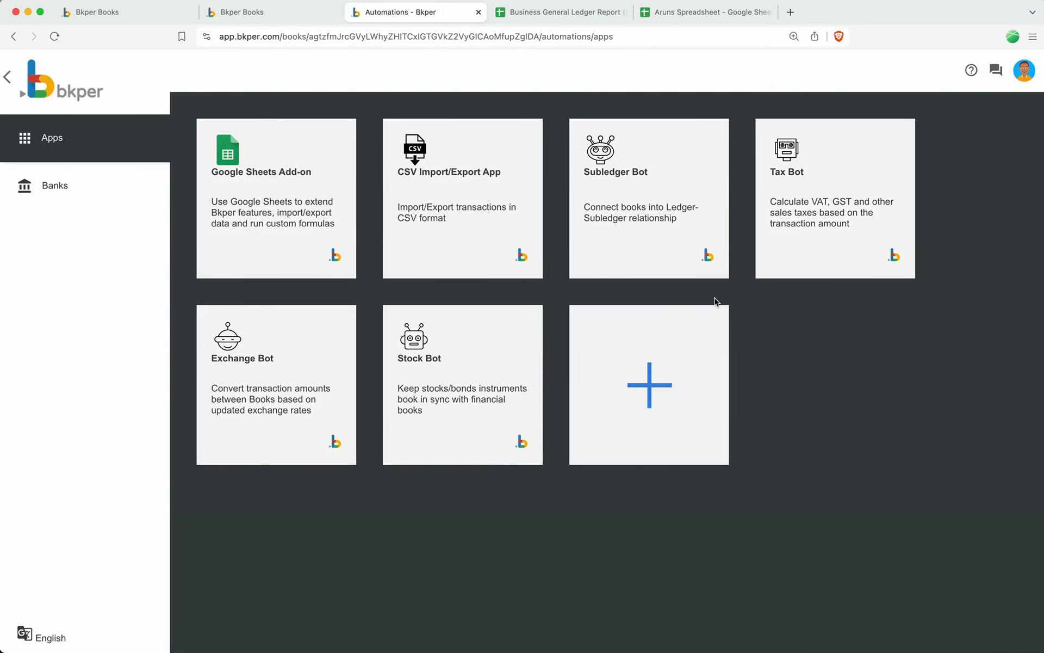
pyautogui.click(124, 190)
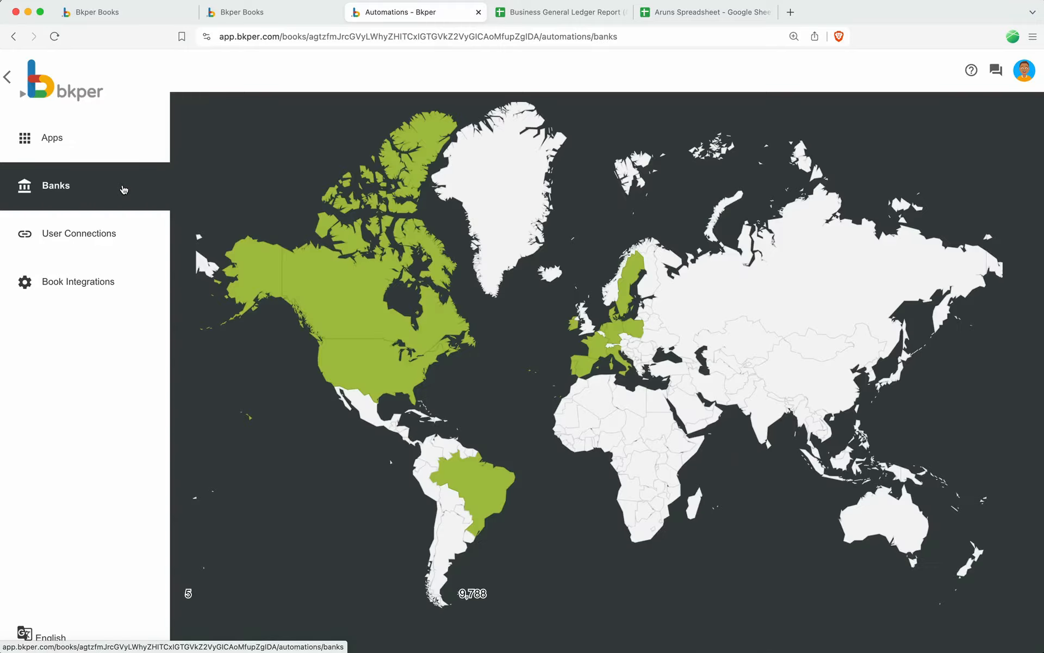